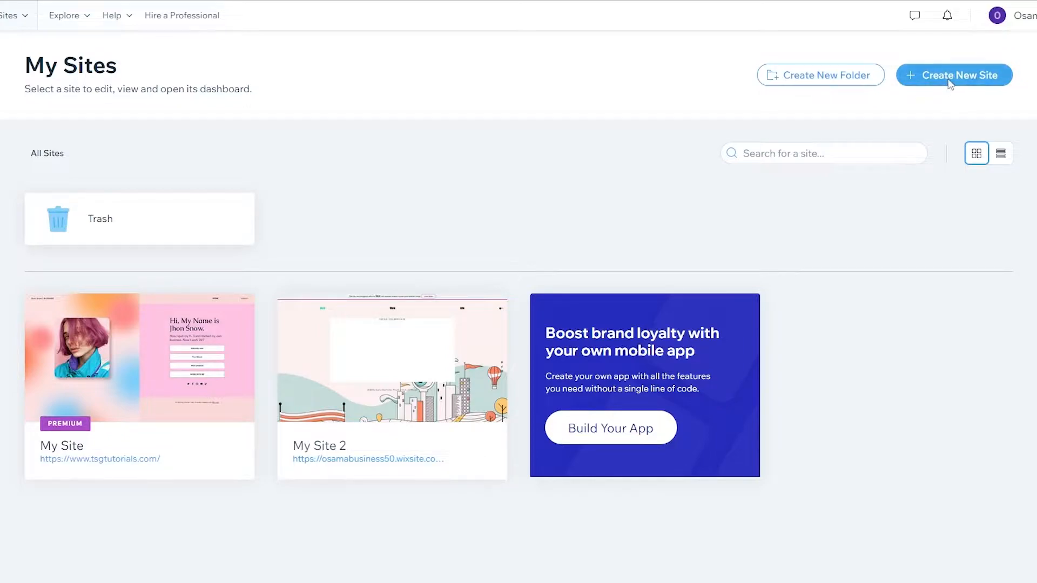
Create a new site and choose to build it with the Editor from a template
{"action": "left_click", "coordinate": [950, 81]}
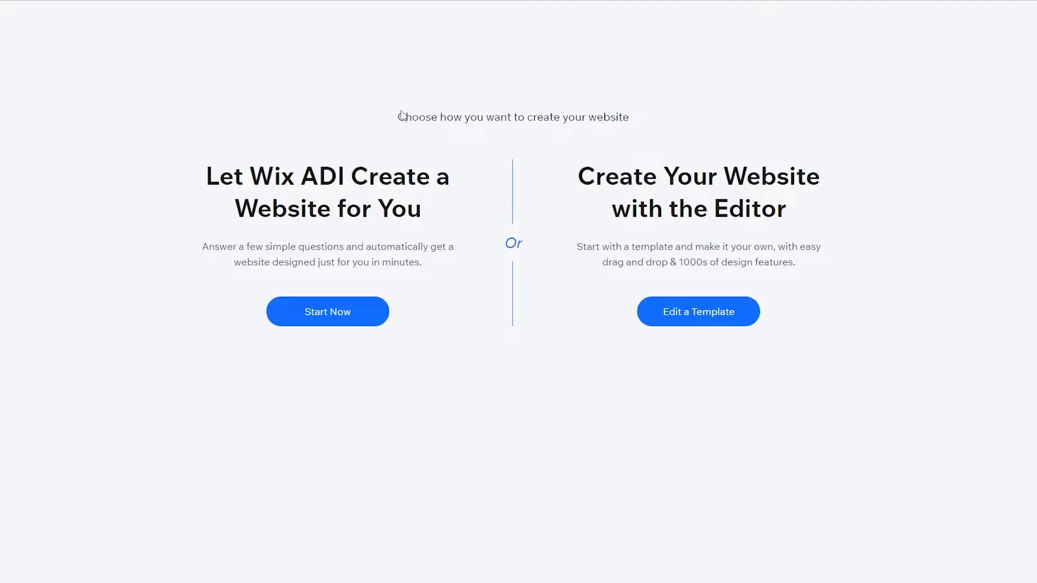
{"action": "left_click_drag", "start_coordinate": [400, 114], "coordinate": [649, 120]}
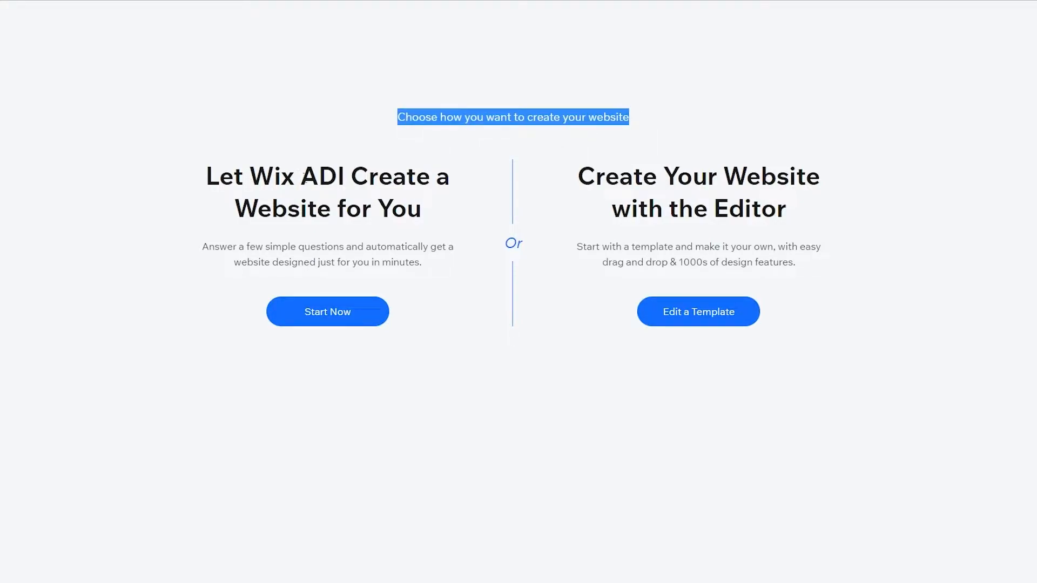
{"action": "left_click_drag", "start_coordinate": [301, 178], "coordinate": [344, 180]}
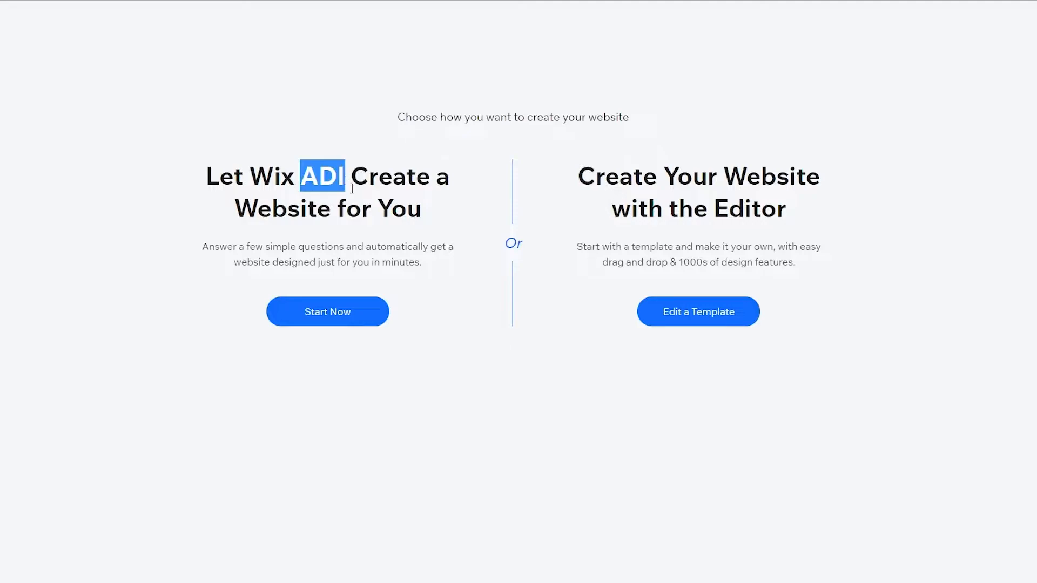
{"action": "left_click_drag", "start_coordinate": [677, 177], "coordinate": [830, 209]}
{"action": "left_click_drag", "start_coordinate": [297, 174], "coordinate": [352, 179]}
{"action": "left_click_drag", "start_coordinate": [671, 210], "coordinate": [789, 212]}
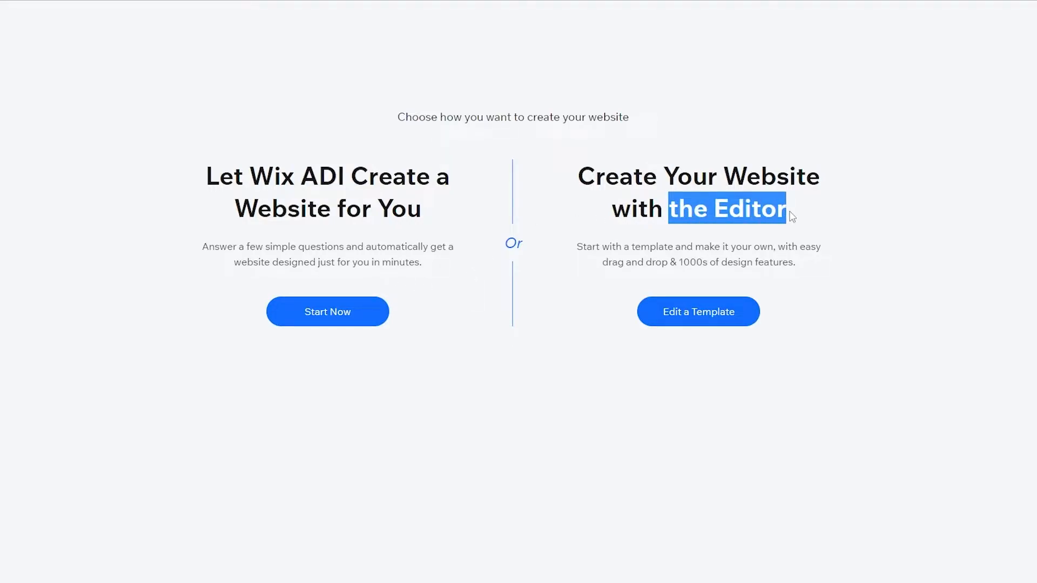
{"action": "left_click", "coordinate": [734, 380]}
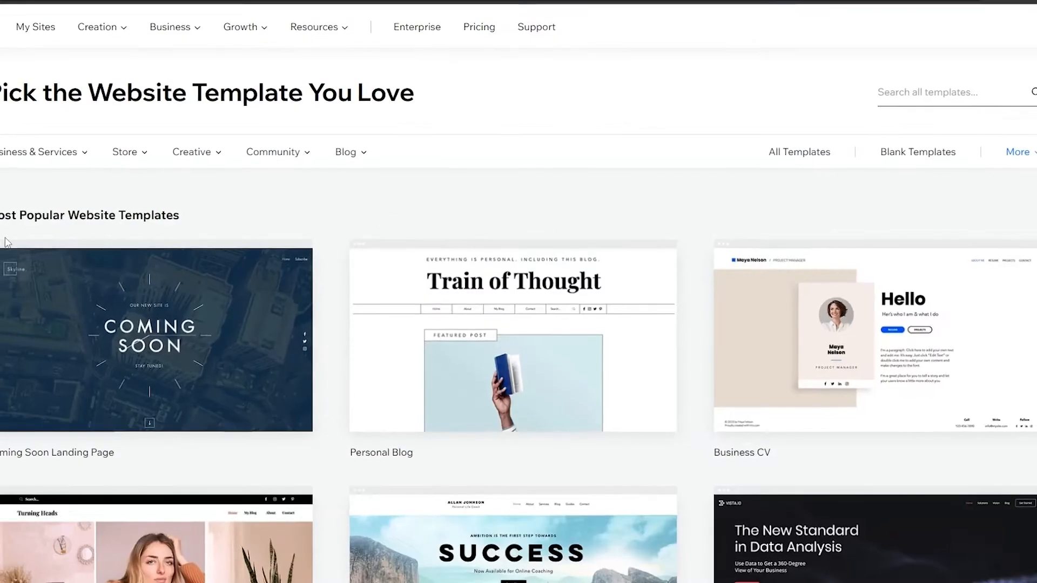
Browse the most popular website templates and search all templates for "Barber"
{"action": "scroll", "coordinate": [162, 324], "scroll_direction": "down", "scroll_amount": 5}
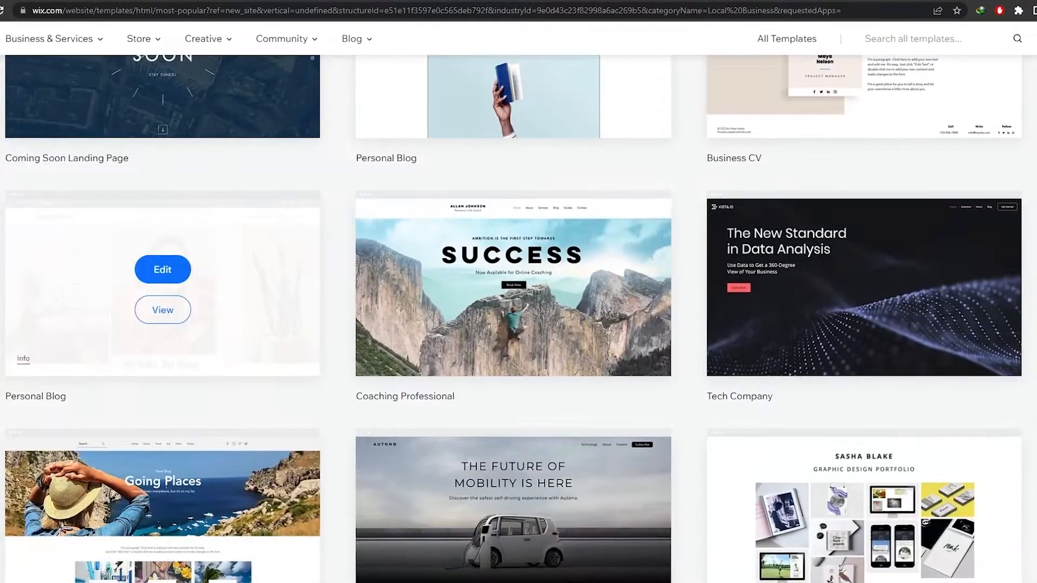
{"action": "scroll", "coordinate": [118, 143], "scroll_direction": "down", "scroll_amount": 10}
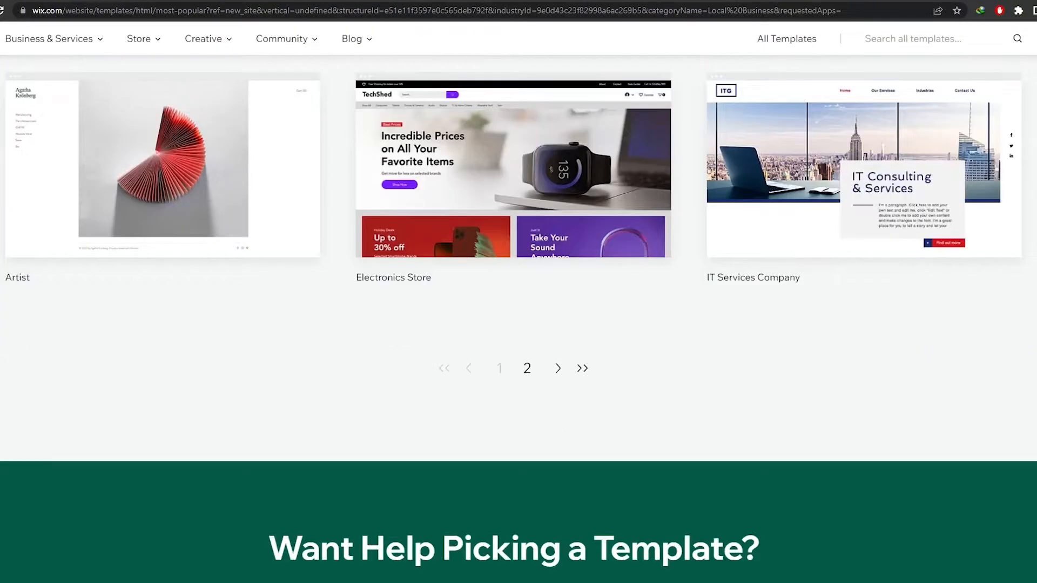
{"action": "scroll", "coordinate": [118, 143], "scroll_direction": "up", "scroll_amount": 12}
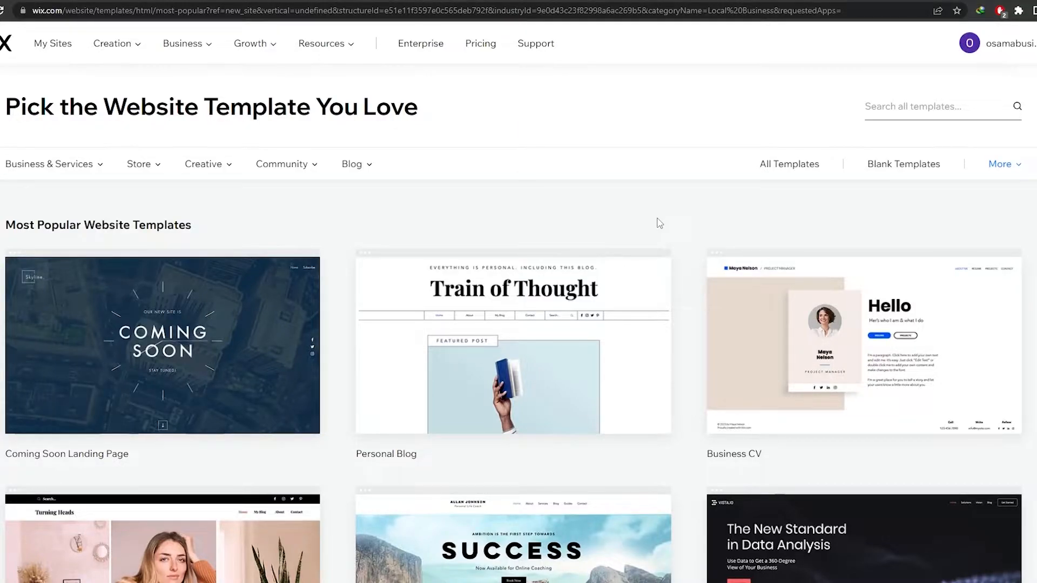
{"action": "left_click", "coordinate": [917, 111]}
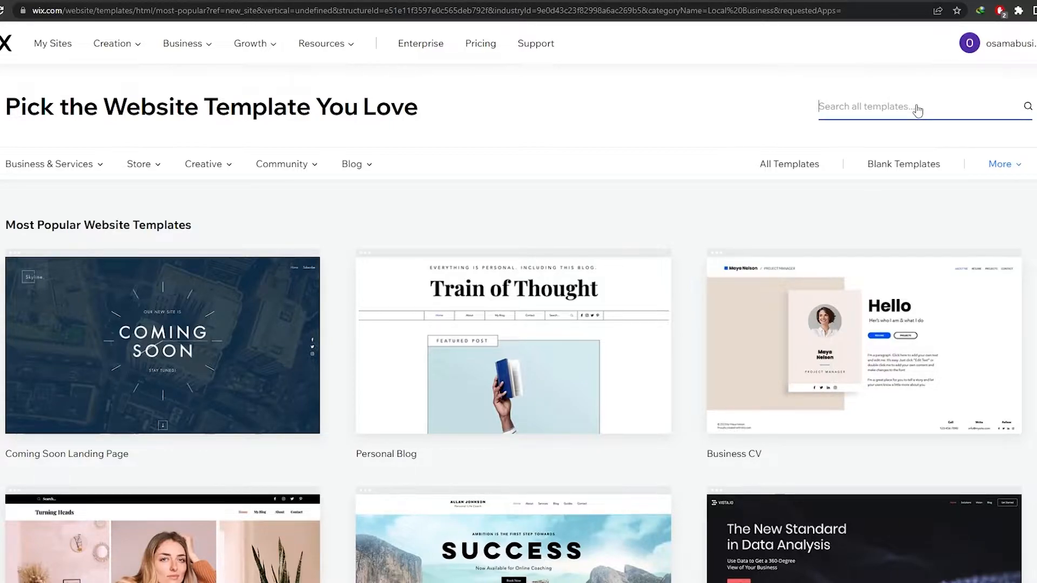
{"action": "type", "text": "barber"}
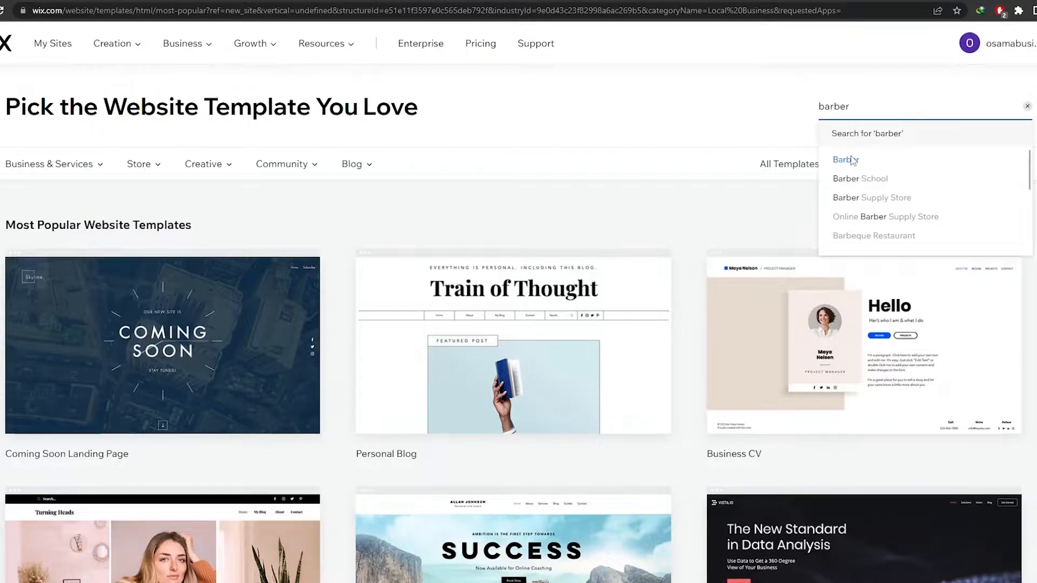
{"action": "left_click", "coordinate": [856, 160]}
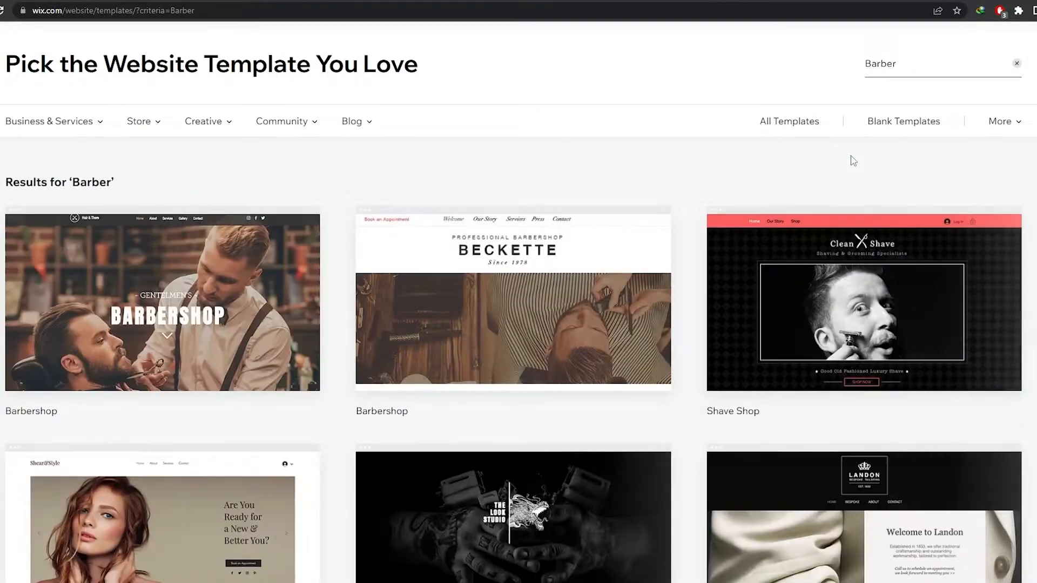
Look through the Barber results and open the preview of the "Gentlemen's Barbershop" template
{"action": "scroll", "coordinate": [69, 323], "scroll_direction": "down", "scroll_amount": 3}
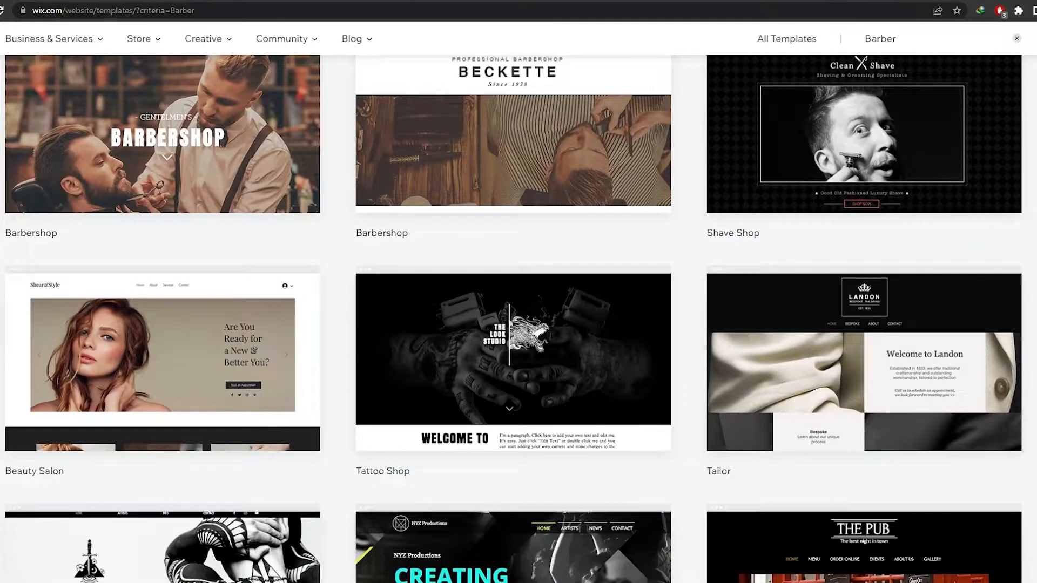
{"action": "scroll", "coordinate": [518, 319], "scroll_direction": "down", "scroll_amount": 4}
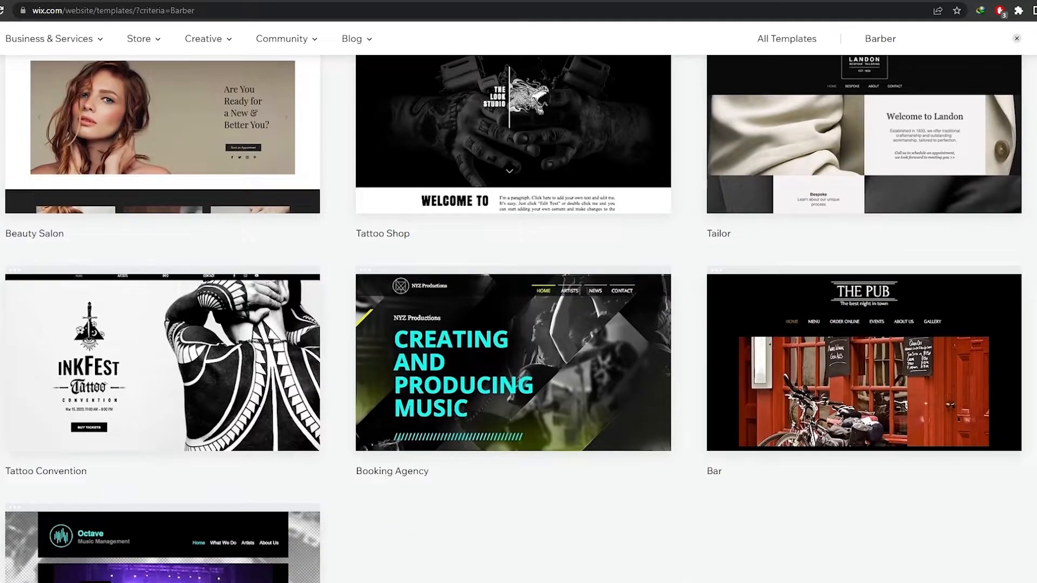
{"action": "scroll", "coordinate": [143, 371], "scroll_direction": "up", "scroll_amount": 7}
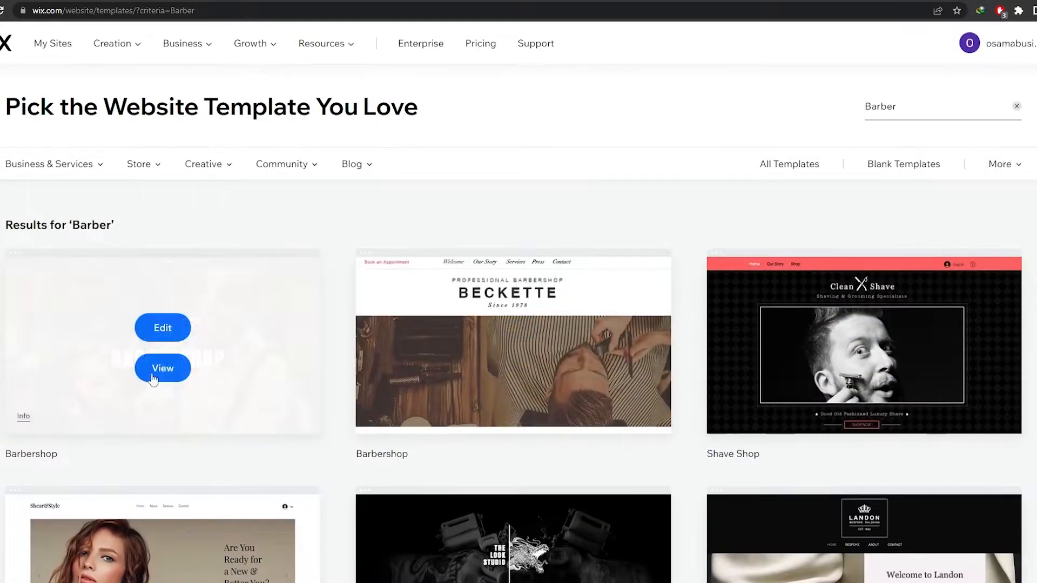
{"action": "left_click", "coordinate": [153, 376]}
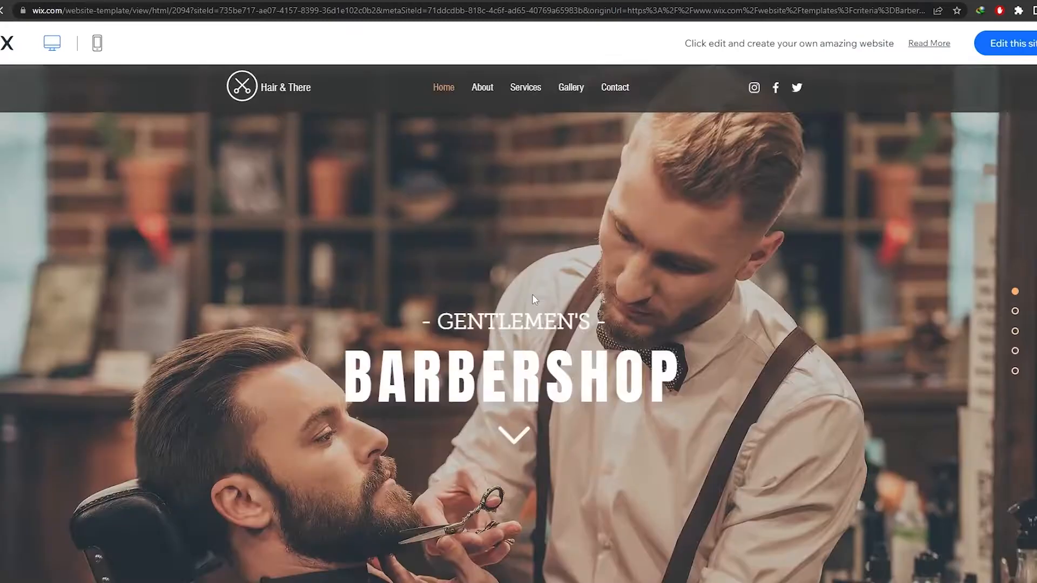
Review the Barbershop template preview down to its contact section and open the template for editing
{"action": "scroll", "coordinate": [532, 293], "scroll_direction": "down", "scroll_amount": 5}
{"action": "scroll", "coordinate": [533, 295], "scroll_direction": "down", "scroll_amount": 15}
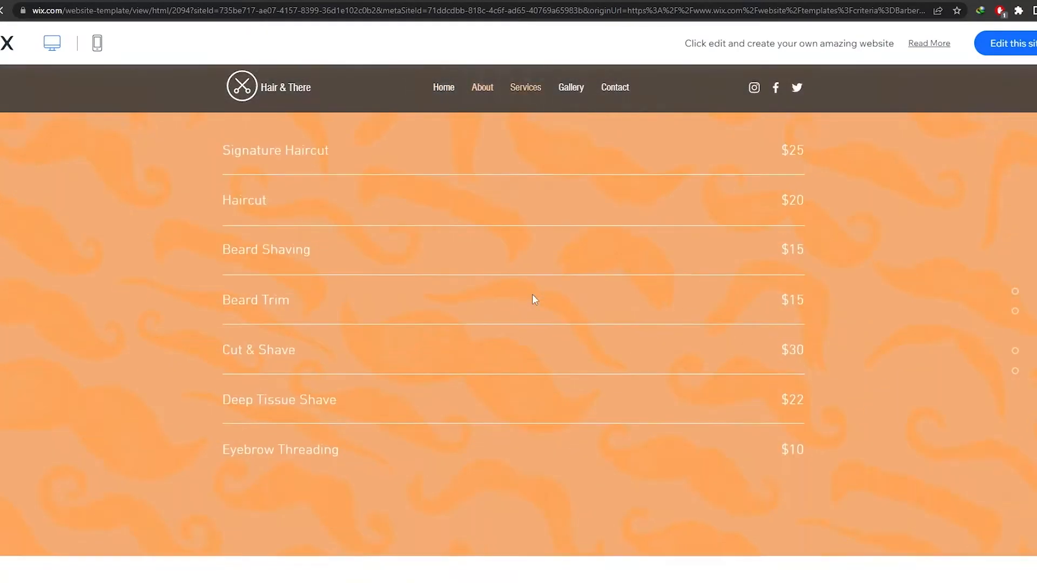
{"action": "scroll", "coordinate": [532, 296], "scroll_direction": "down", "scroll_amount": 9}
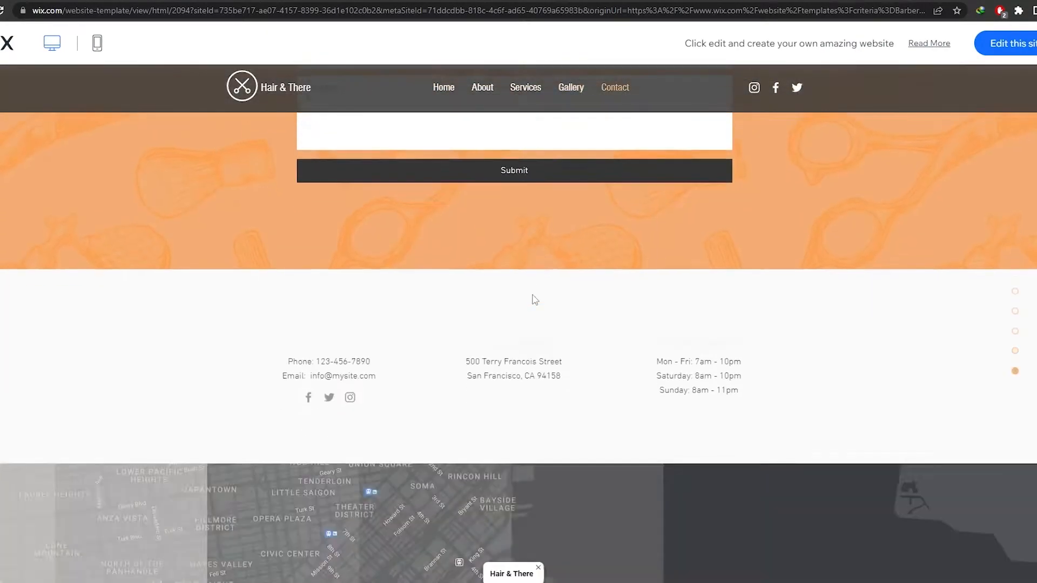
{"action": "scroll", "coordinate": [593, 432], "scroll_direction": "up", "scroll_amount": 12}
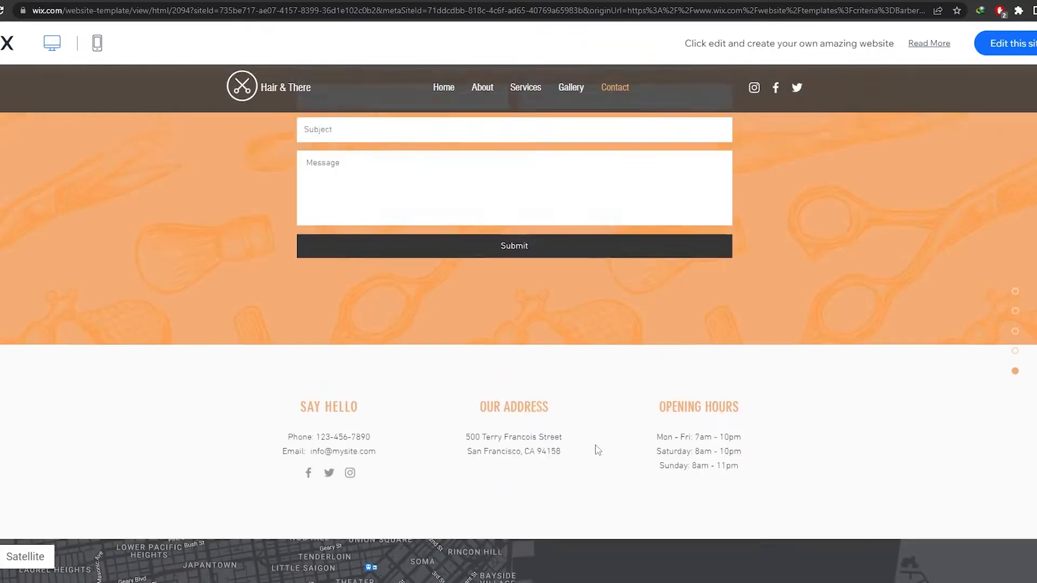
{"action": "scroll", "coordinate": [595, 439], "scroll_direction": "up", "scroll_amount": 10}
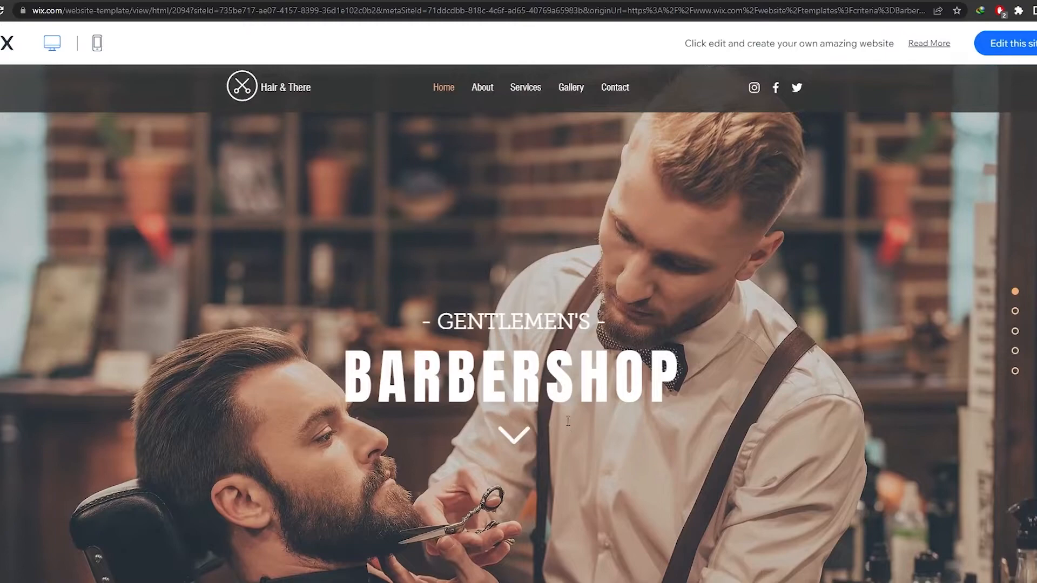
{"action": "left_click", "coordinate": [1026, 47]}
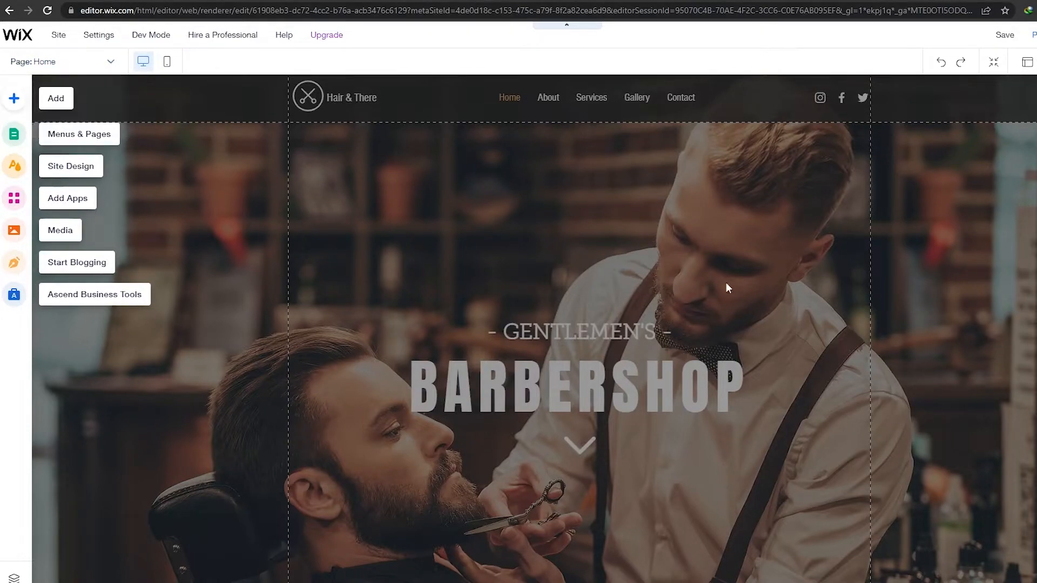
Examine the home page's story, services, gallery and contact sections in the editor
{"action": "scroll", "coordinate": [610, 258], "scroll_direction": "down", "scroll_amount": 8}
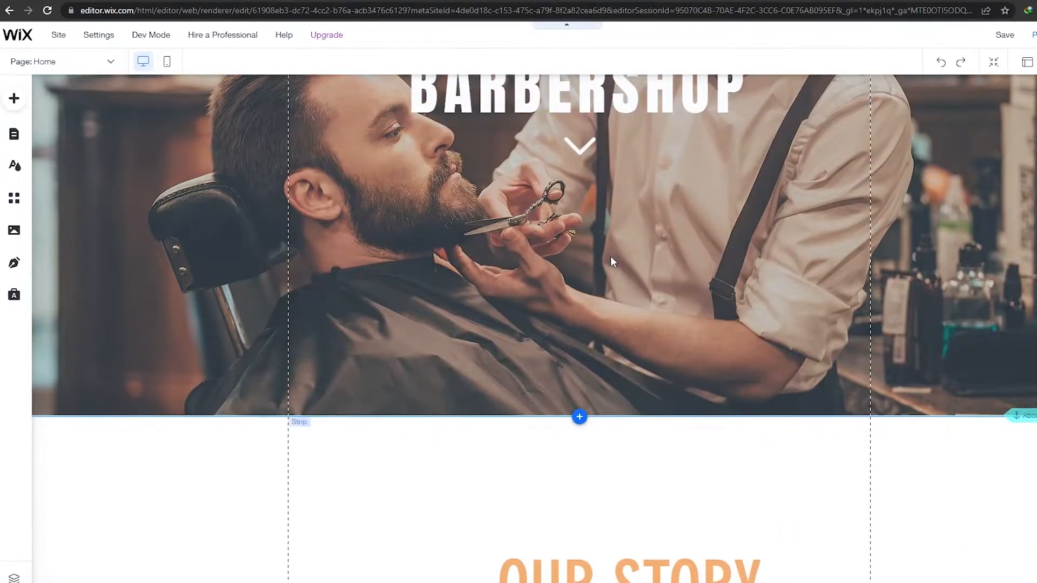
{"action": "scroll", "coordinate": [611, 257], "scroll_direction": "down", "scroll_amount": 6}
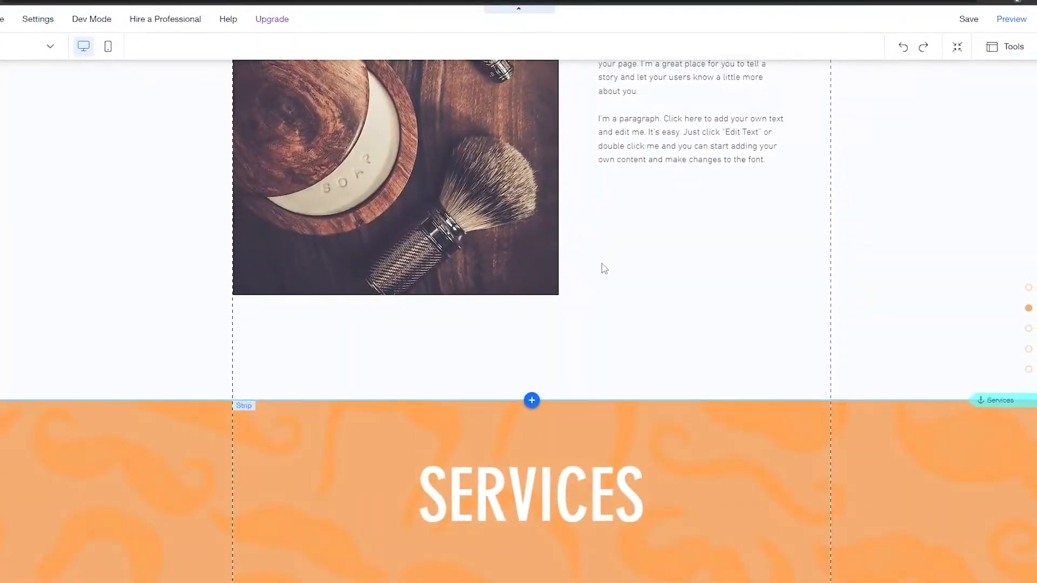
{"action": "scroll", "coordinate": [575, 263], "scroll_direction": "down", "scroll_amount": 10}
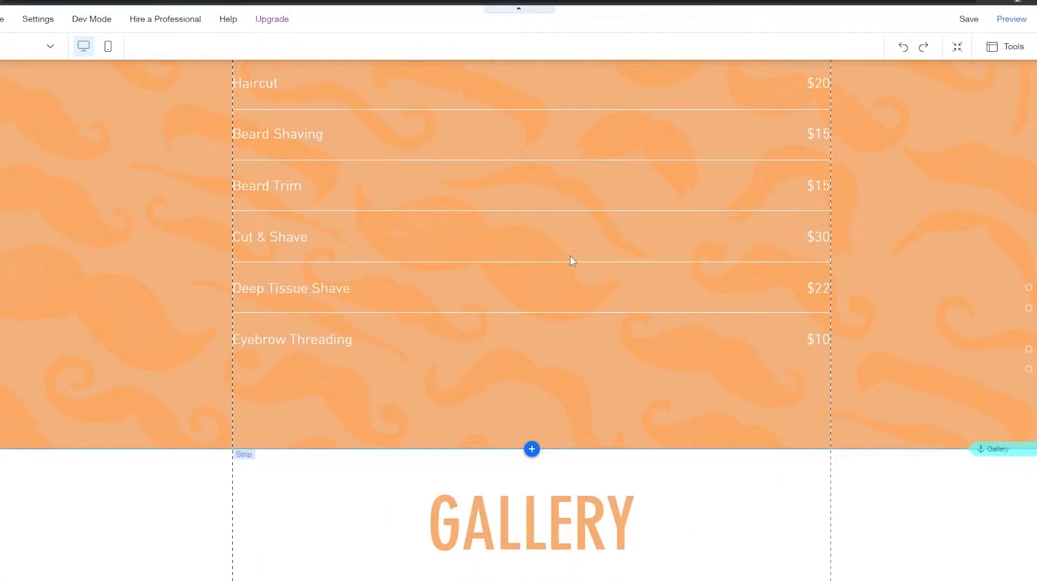
{"action": "scroll", "coordinate": [570, 255], "scroll_direction": "up", "scroll_amount": 2}
{"action": "scroll", "coordinate": [563, 260], "scroll_direction": "up", "scroll_amount": 1}
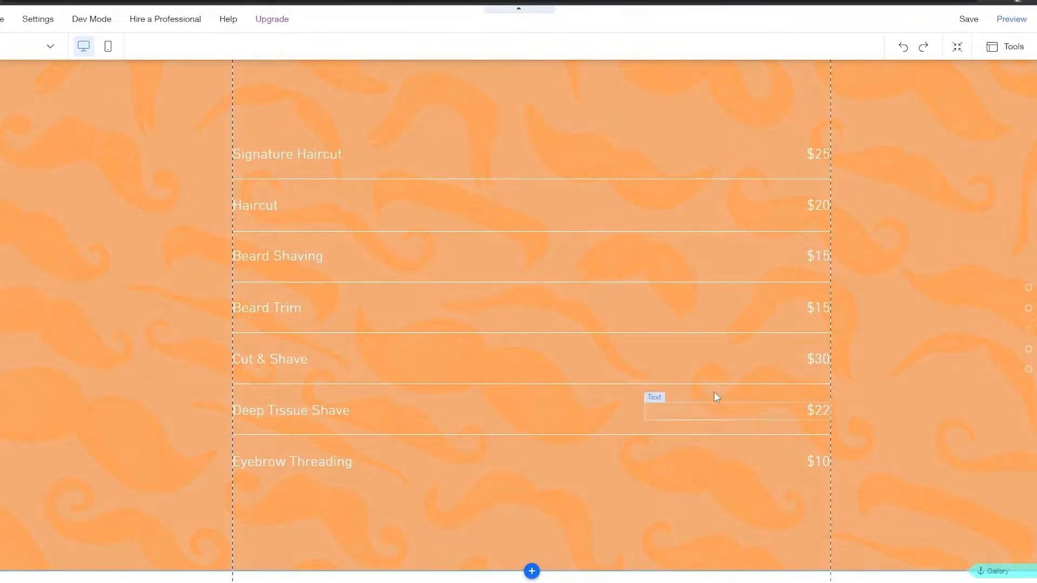
{"action": "scroll", "coordinate": [713, 395], "scroll_direction": "down", "scroll_amount": 7}
{"action": "scroll", "coordinate": [473, 194], "scroll_direction": "down", "scroll_amount": 20}
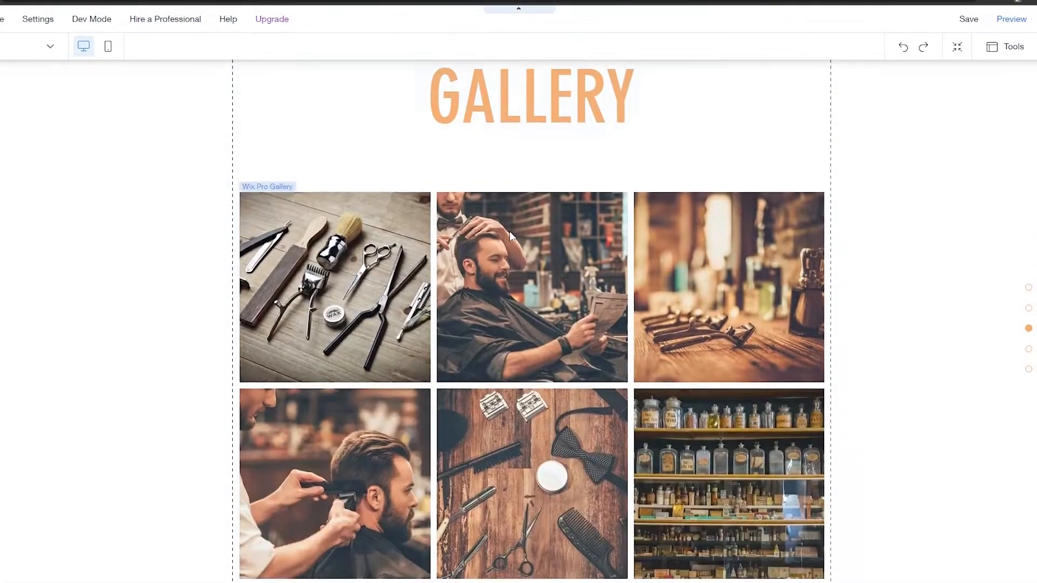
{"action": "scroll", "coordinate": [463, 293], "scroll_direction": "up", "scroll_amount": 20}
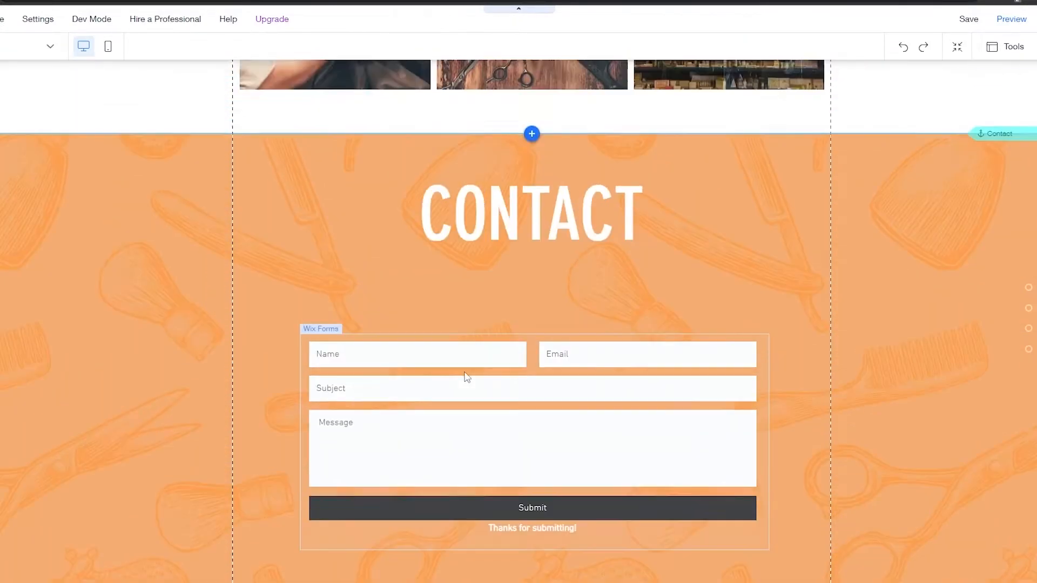
{"action": "scroll", "coordinate": [428, 388], "scroll_direction": "down", "scroll_amount": 17}
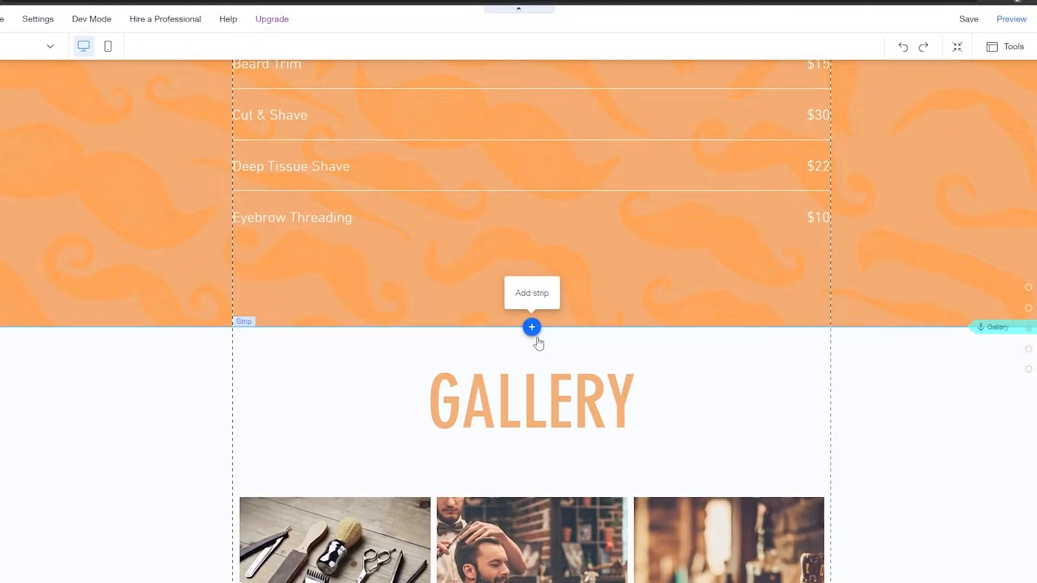
Browse the elements that can be added, add the Bookings app to the site and dismiss its manager
{"action": "left_click", "coordinate": [532, 328]}
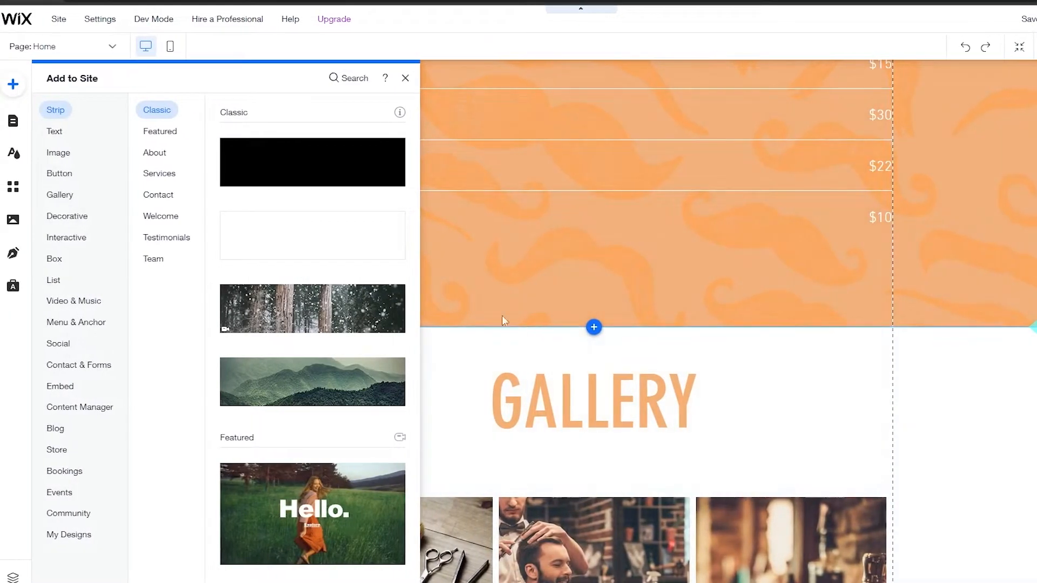
{"action": "left_click", "coordinate": [108, 367]}
{"action": "left_click", "coordinate": [57, 492]}
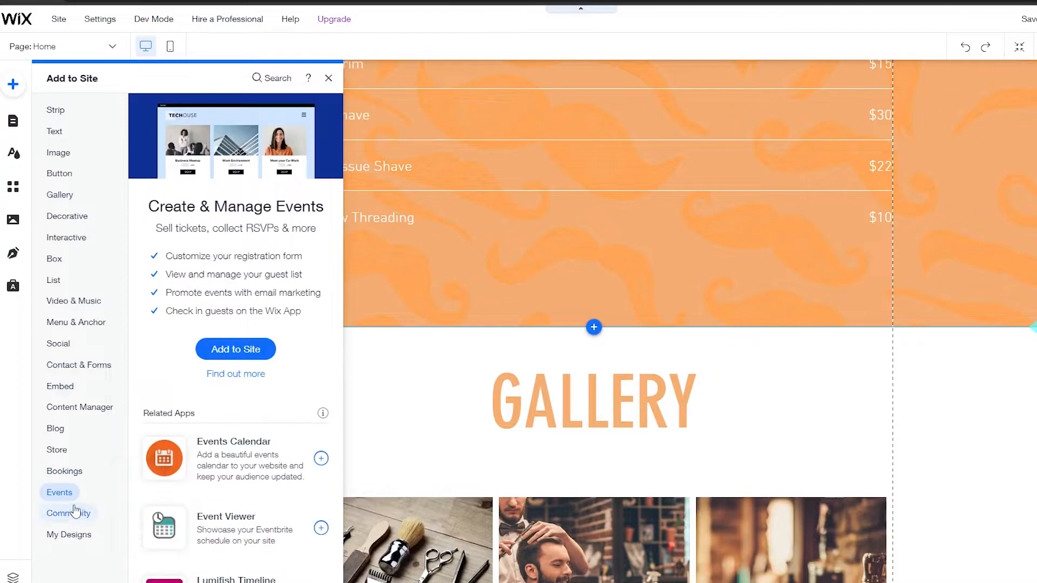
{"action": "left_click", "coordinate": [66, 476]}
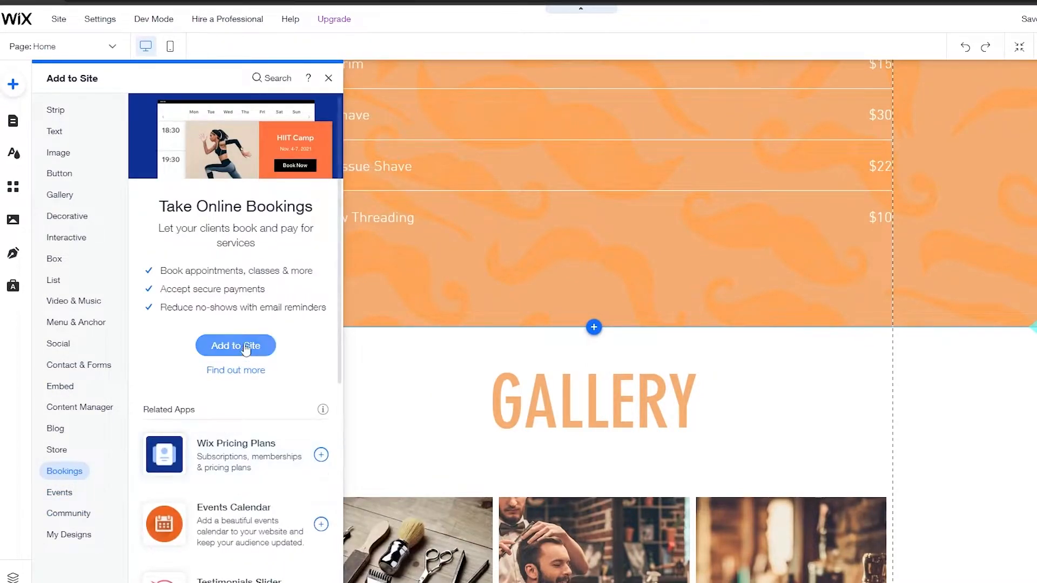
{"action": "scroll", "coordinate": [248, 301], "scroll_direction": "down", "scroll_amount": 5}
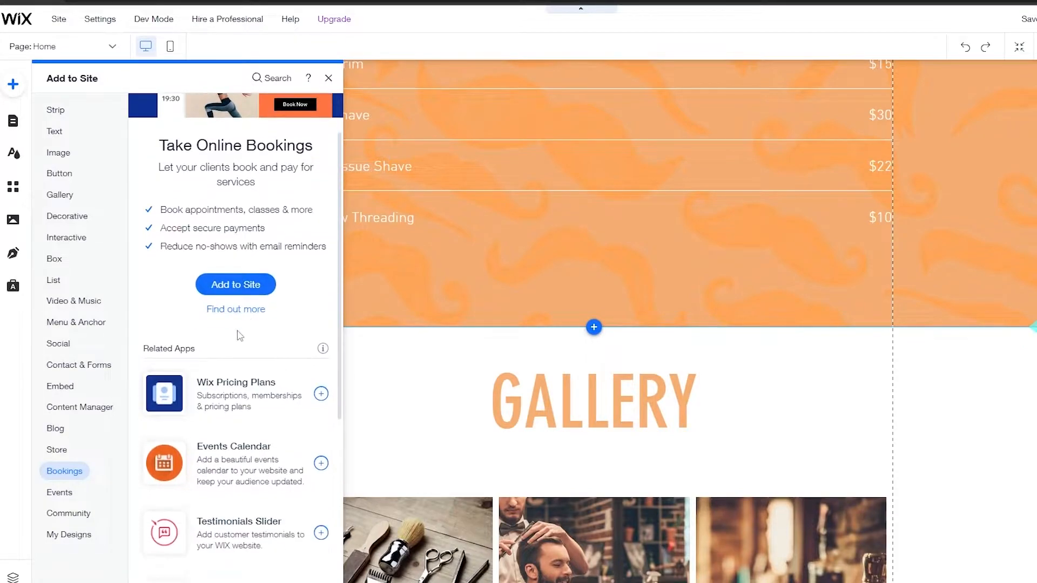
{"action": "scroll", "coordinate": [253, 264], "scroll_direction": "up", "scroll_amount": 4}
{"action": "scroll", "coordinate": [252, 262], "scroll_direction": "down", "scroll_amount": 6}
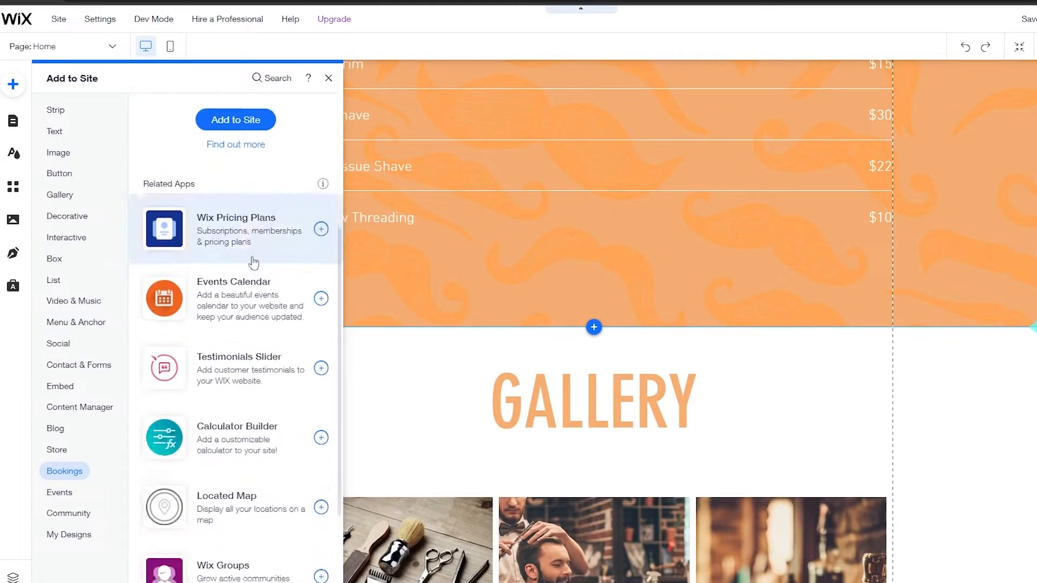
{"action": "scroll", "coordinate": [240, 475], "scroll_direction": "down", "scroll_amount": 1}
{"action": "scroll", "coordinate": [234, 513], "scroll_direction": "up", "scroll_amount": 6}
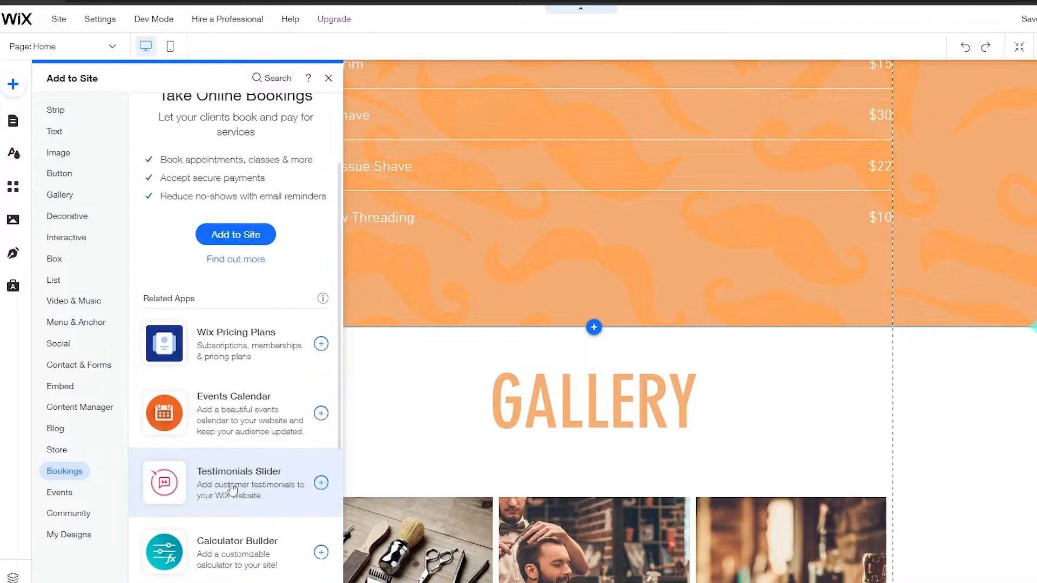
{"action": "left_click", "coordinate": [247, 352]}
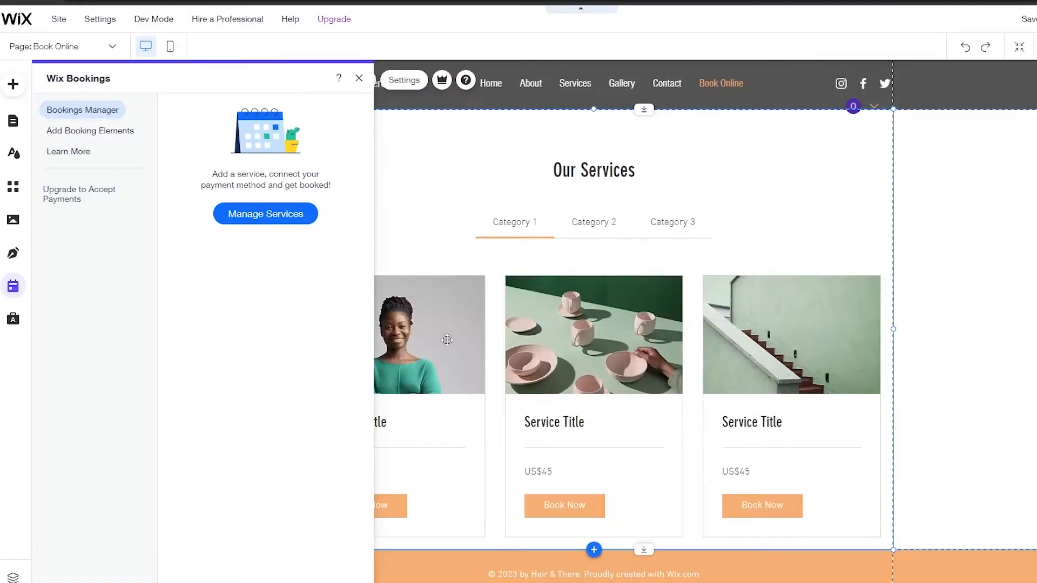
{"action": "left_click", "coordinate": [941, 234]}
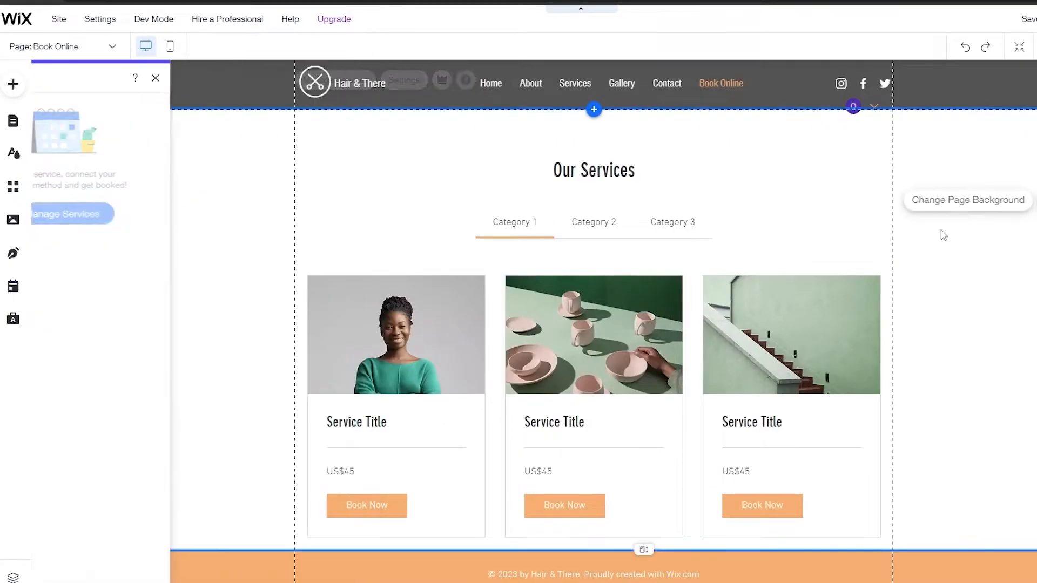
Look over the Book Online page and reload its bookings content
{"action": "scroll", "coordinate": [700, 319], "scroll_direction": "down", "scroll_amount": 1}
{"action": "scroll", "coordinate": [670, 384], "scroll_direction": "up", "scroll_amount": 1}
{"action": "scroll", "coordinate": [658, 400], "scroll_direction": "down", "scroll_amount": 1}
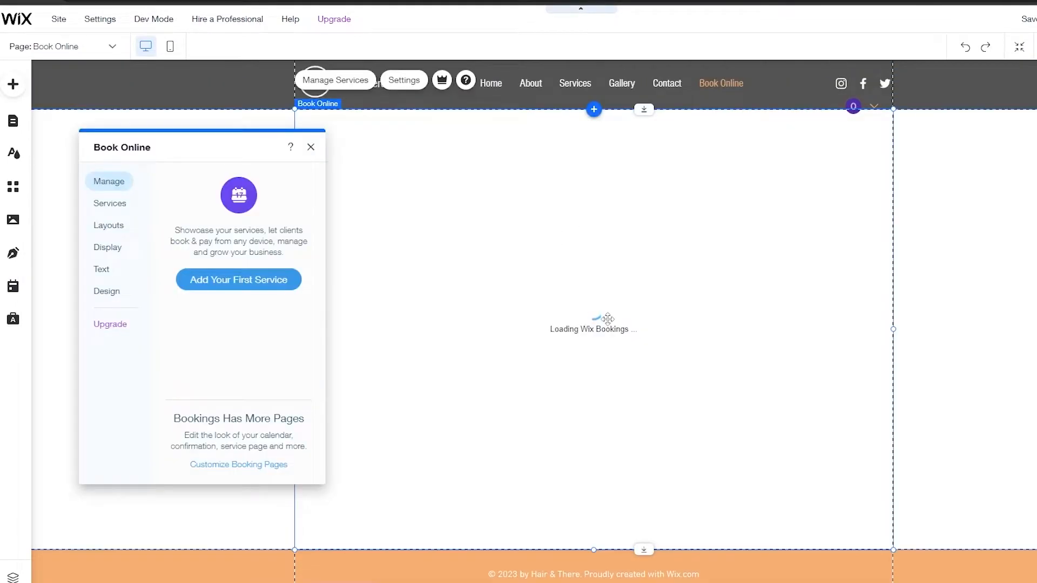
{"action": "scroll", "coordinate": [607, 318], "scroll_direction": "down", "scroll_amount": 1}
{"action": "scroll", "coordinate": [609, 319], "scroll_direction": "up", "scroll_amount": 1}
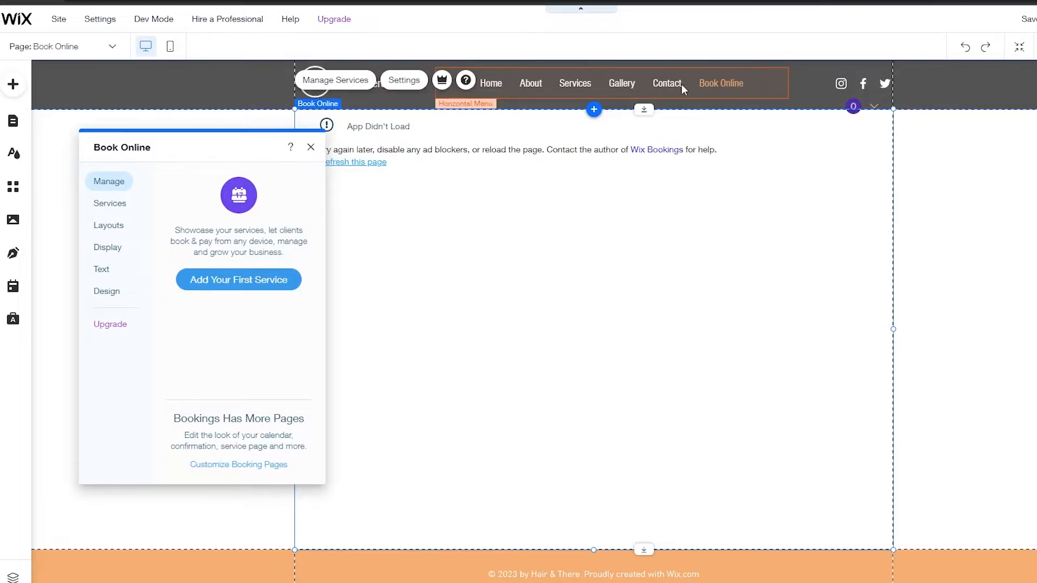
{"action": "left_click", "coordinate": [789, 318]}
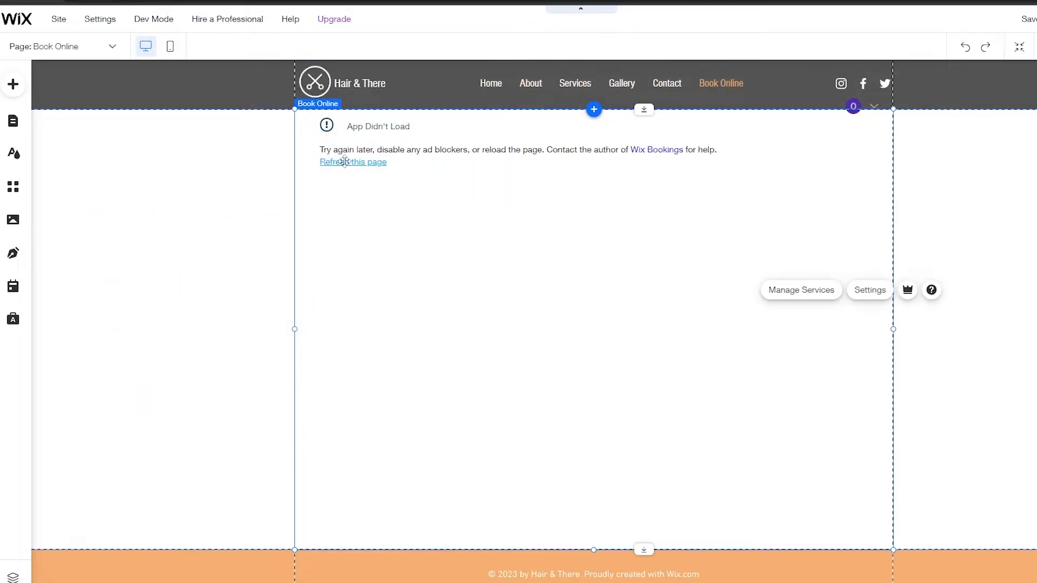
{"action": "left_click_drag", "start_coordinate": [345, 163], "coordinate": [345, 162]}
{"action": "left_click", "coordinate": [364, 166]}
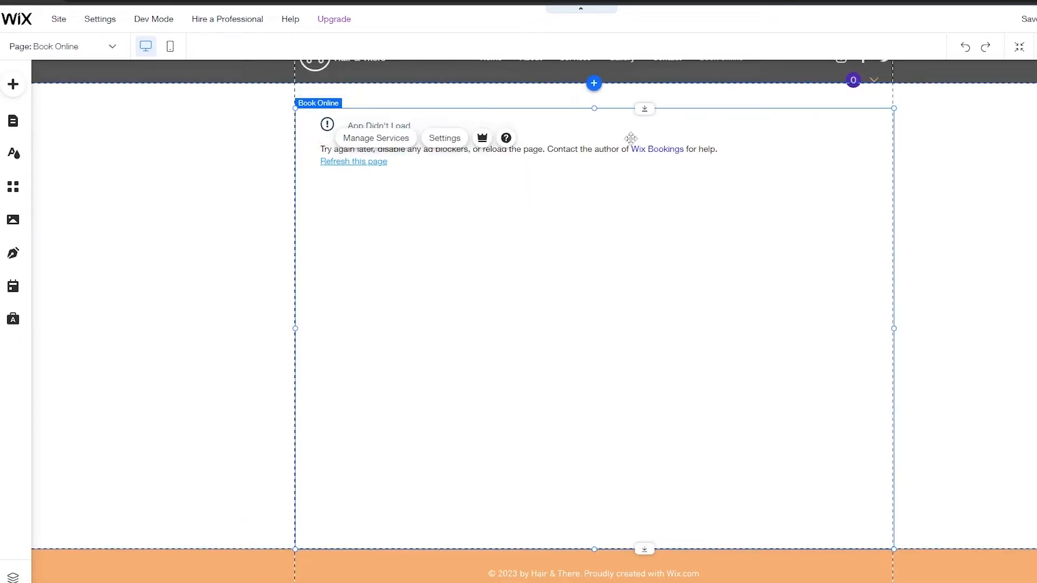
{"action": "left_click", "coordinate": [921, 162]}
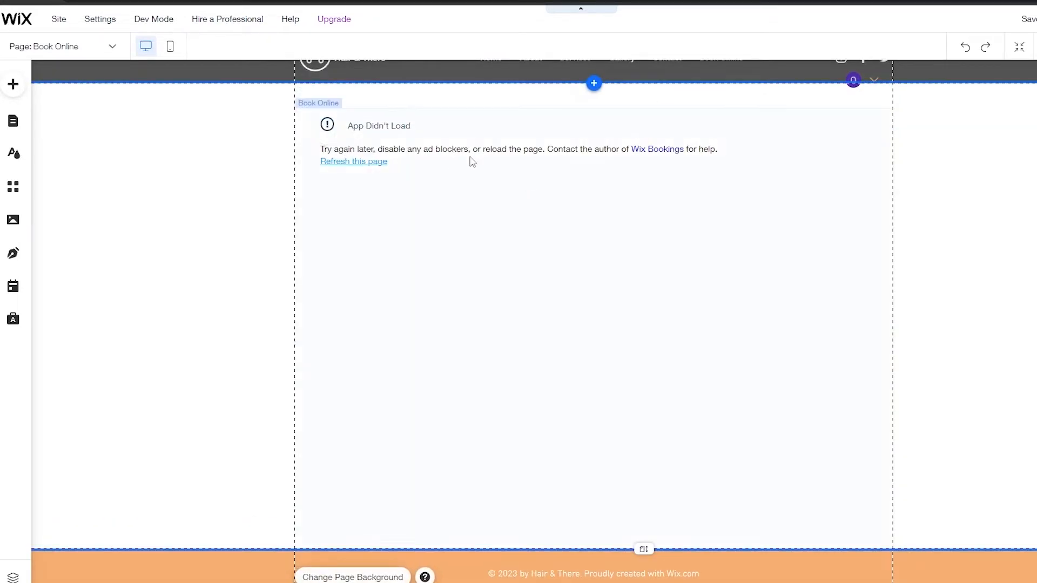
{"action": "left_click", "coordinate": [363, 166]}
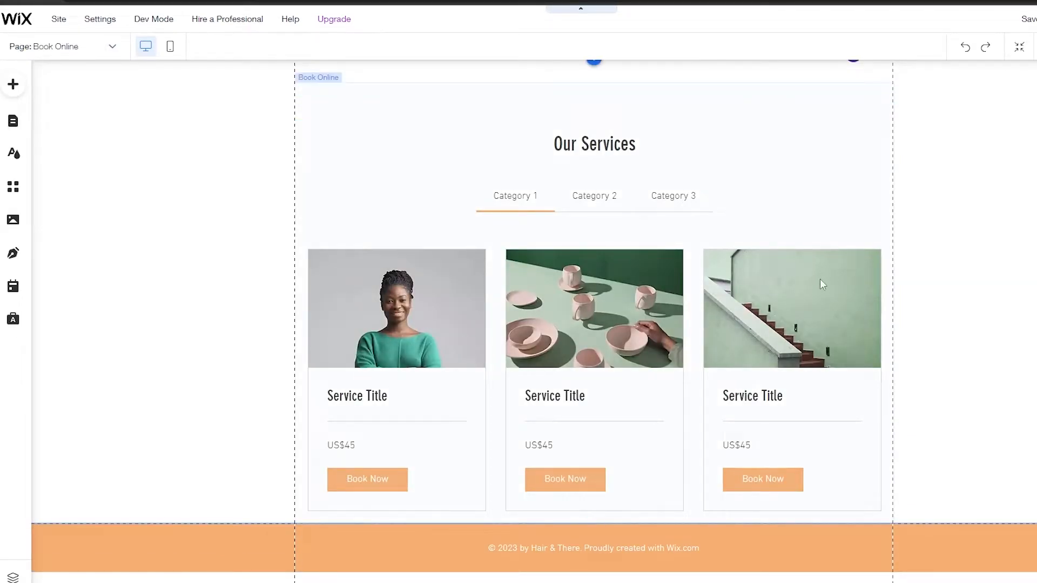
Create the first booking service from the Book Online page as 1-on-1 and title it "Signature Haircut"
{"action": "scroll", "coordinate": [584, 261], "scroll_direction": "up", "scroll_amount": 1}
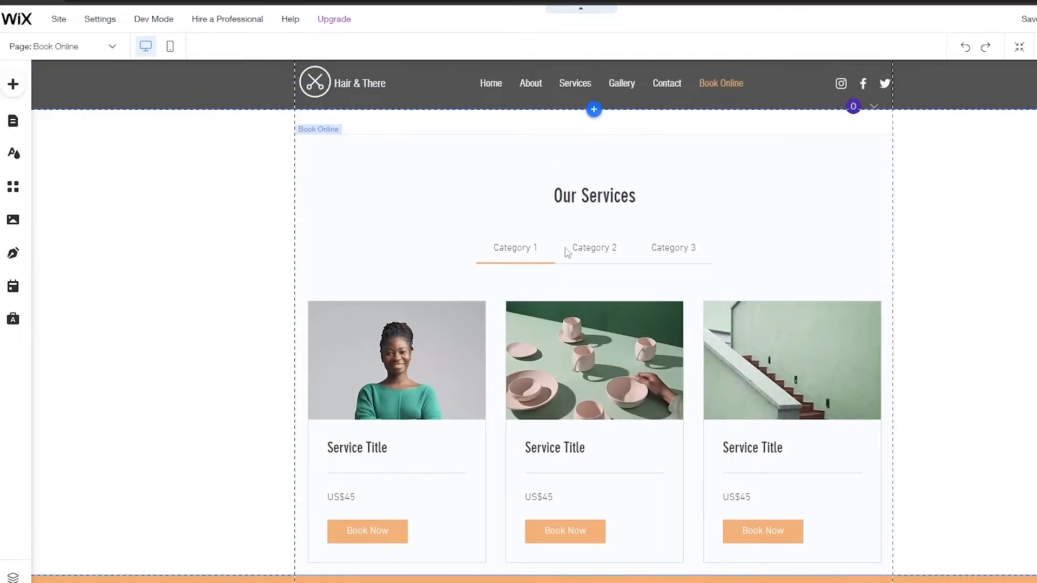
{"action": "left_click", "coordinate": [505, 279]}
{"action": "left_click", "coordinate": [513, 246]}
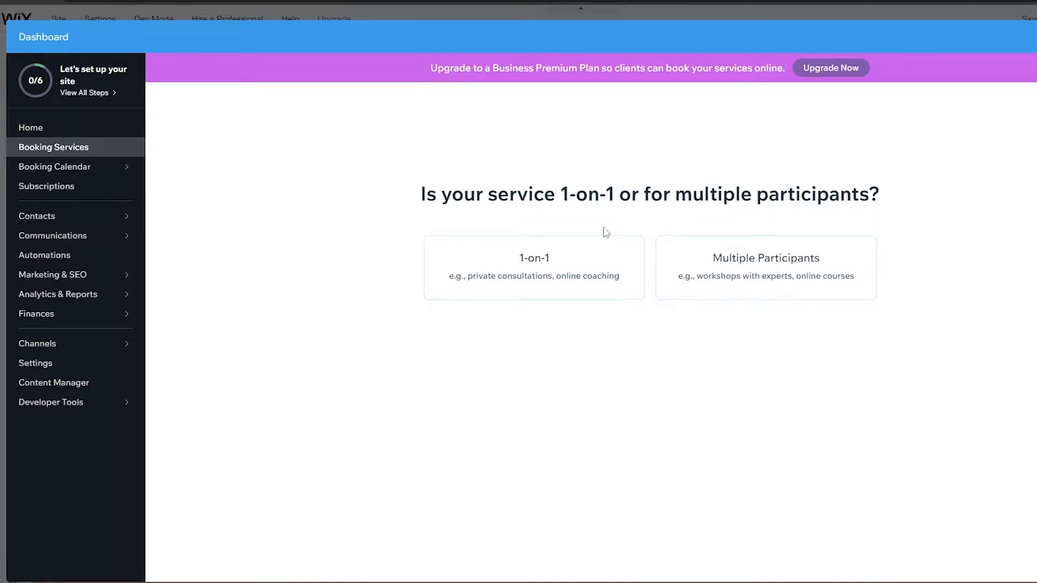
{"action": "left_click", "coordinate": [532, 294]}
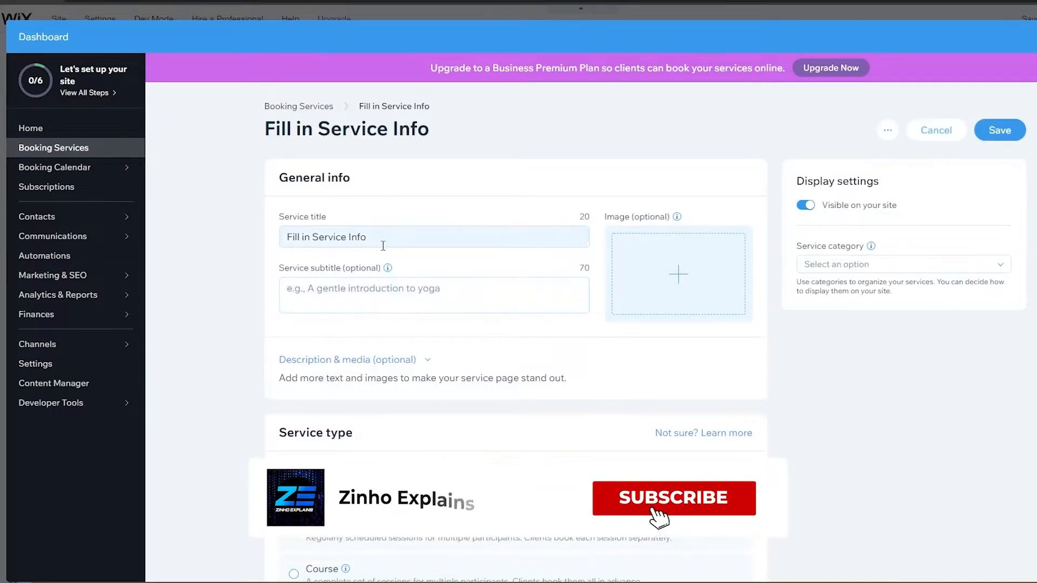
{"action": "left_click", "coordinate": [386, 240]}
{"action": "triple_click", "coordinate": [393, 235]}
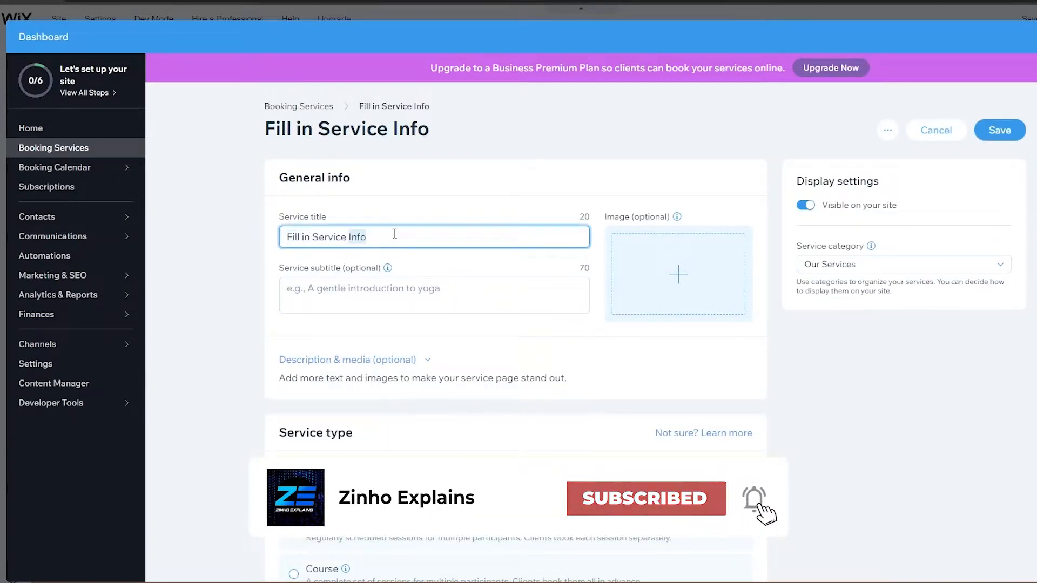
{"action": "type", "text": "Signature Haircut"}
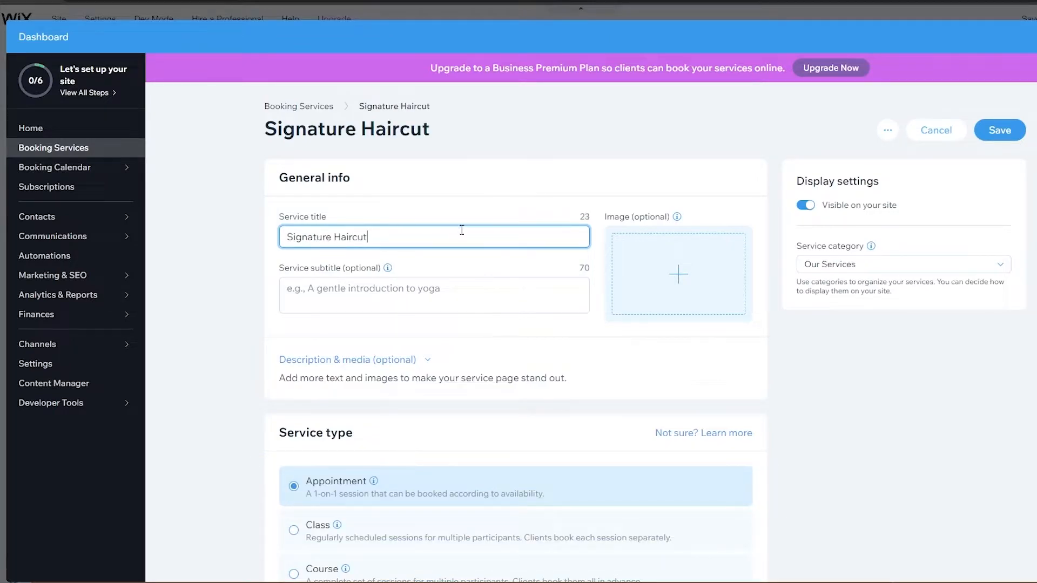
Open the Wix stock media for the service image and search it for "barber"
{"action": "left_click", "coordinate": [680, 268]}
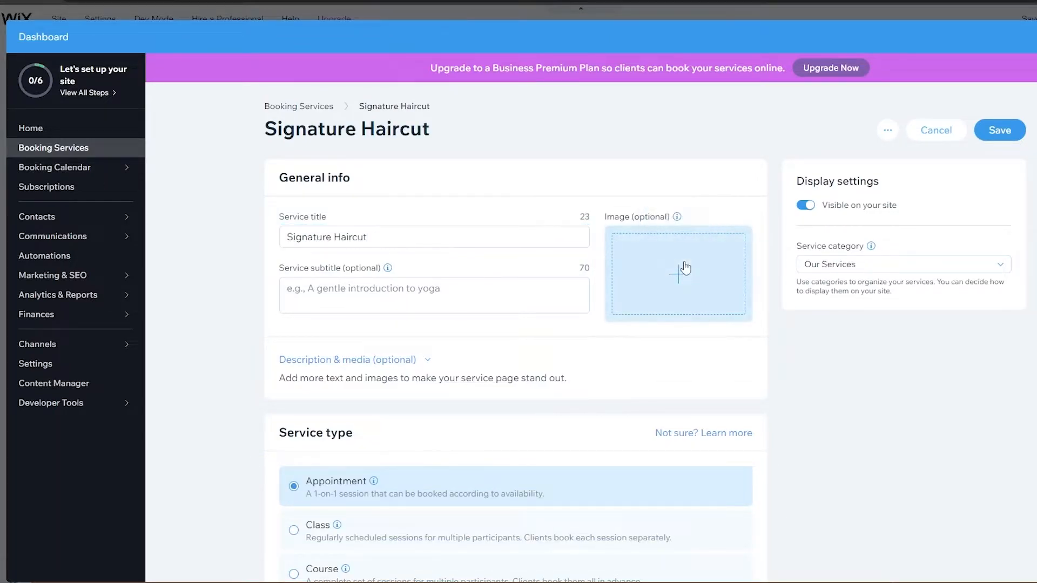
{"action": "left_click", "coordinate": [143, 296]}
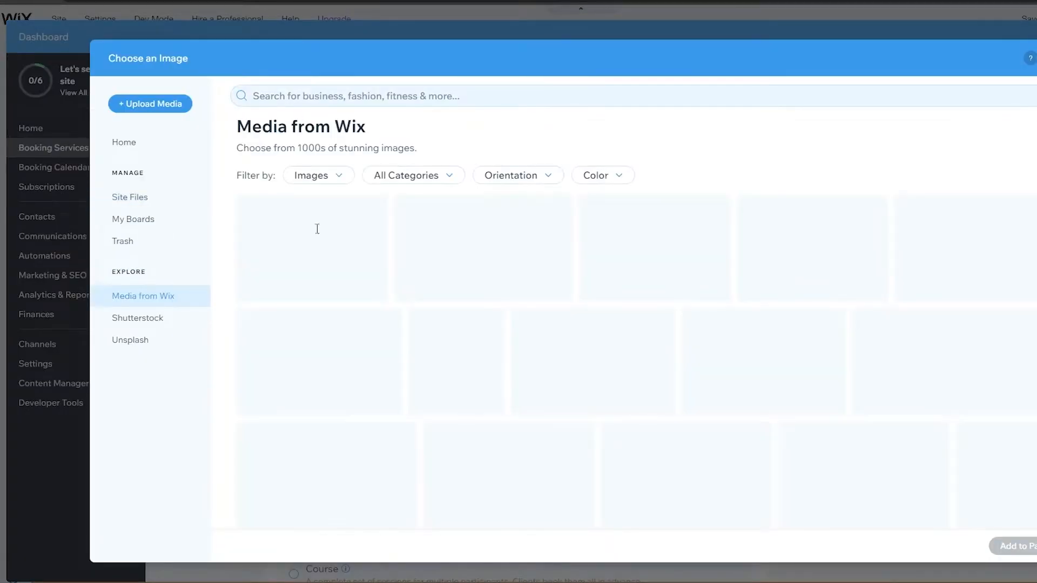
{"action": "left_click", "coordinate": [362, 97]}
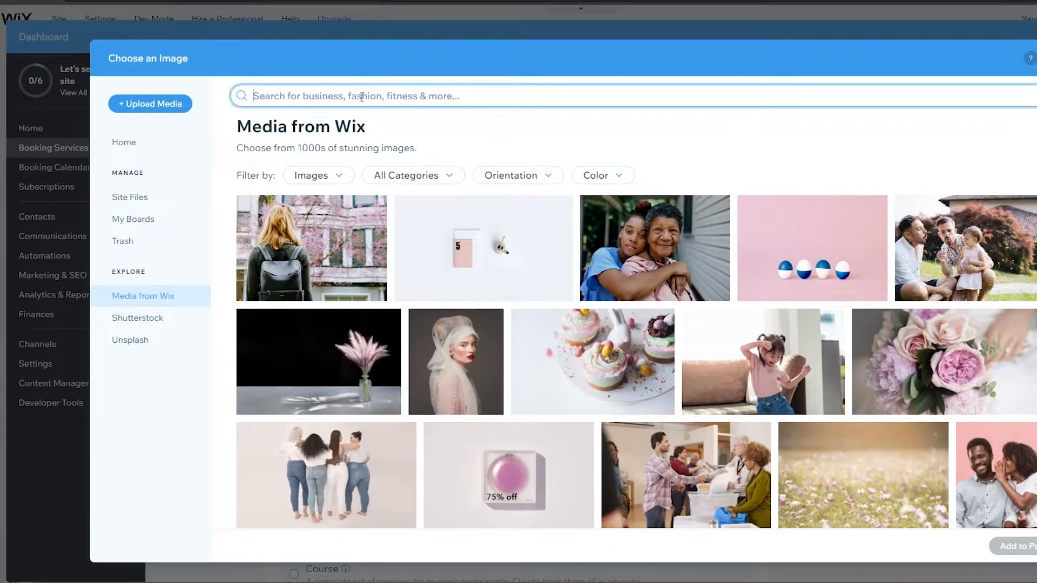
{"action": "type", "text": "barber"}
{"action": "key", "text": "Return"}
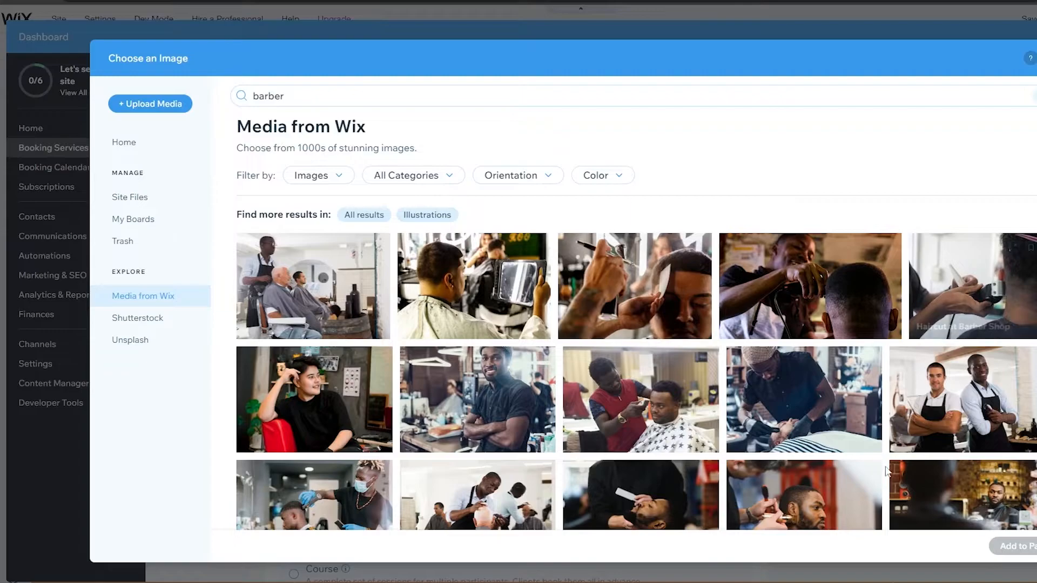
Browse the barber pictures and add the "At the Barbers" photo as the service image
{"action": "scroll", "coordinate": [742, 321], "scroll_direction": "down", "scroll_amount": 10}
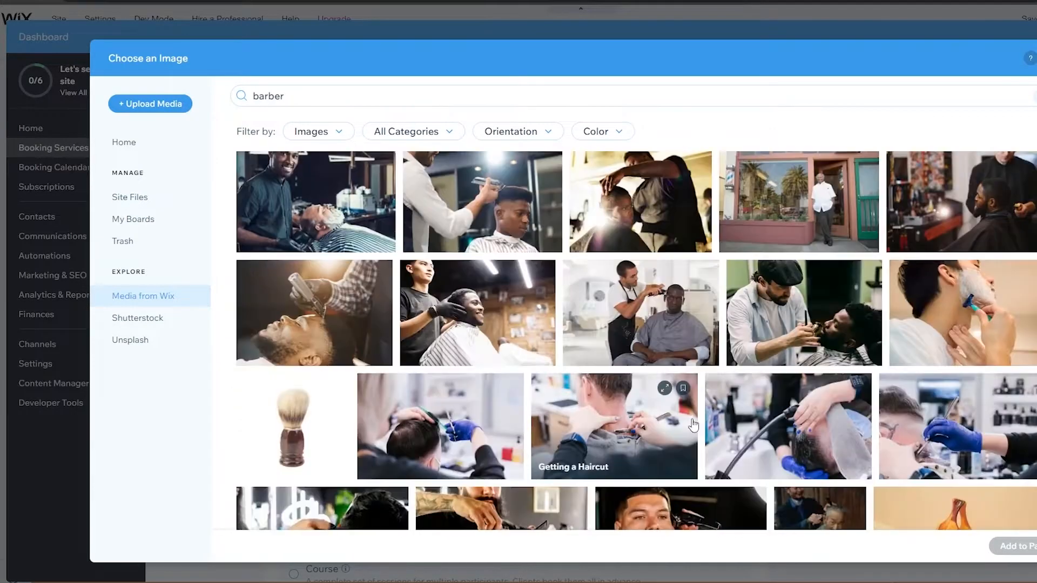
{"action": "scroll", "coordinate": [855, 421], "scroll_direction": "down", "scroll_amount": 3}
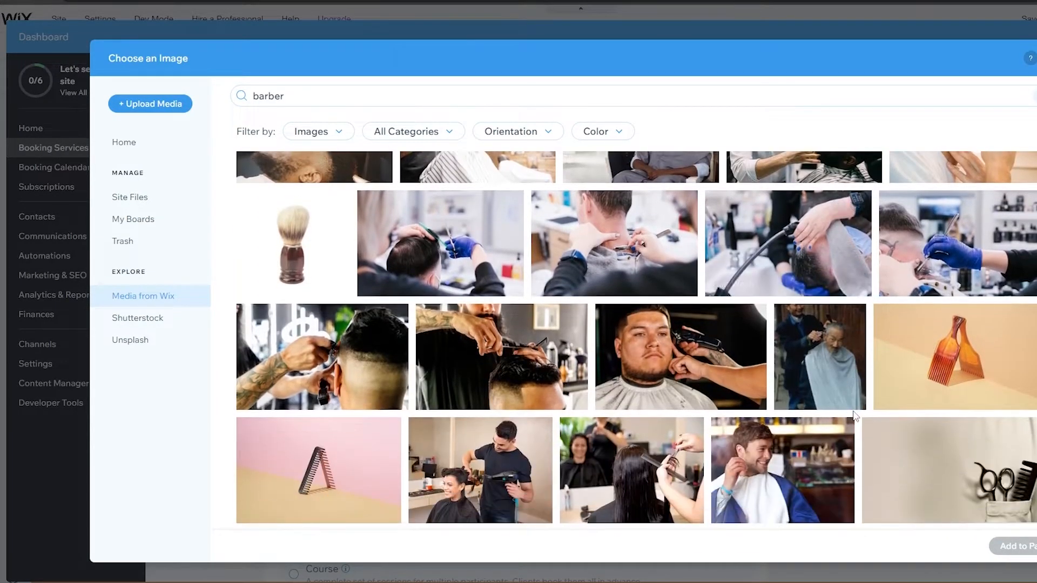
{"action": "scroll", "coordinate": [854, 416], "scroll_direction": "down", "scroll_amount": 5}
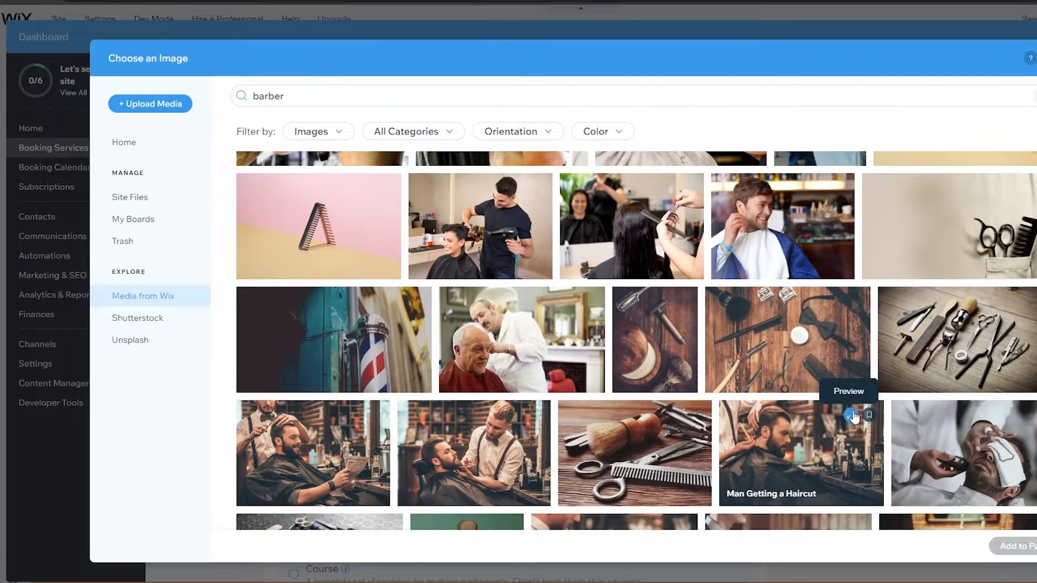
{"action": "scroll", "coordinate": [854, 417], "scroll_direction": "up", "scroll_amount": 7}
{"action": "scroll", "coordinate": [854, 417], "scroll_direction": "up", "scroll_amount": 12}
{"action": "scroll", "coordinate": [800, 270], "scroll_direction": "down", "scroll_amount": 2}
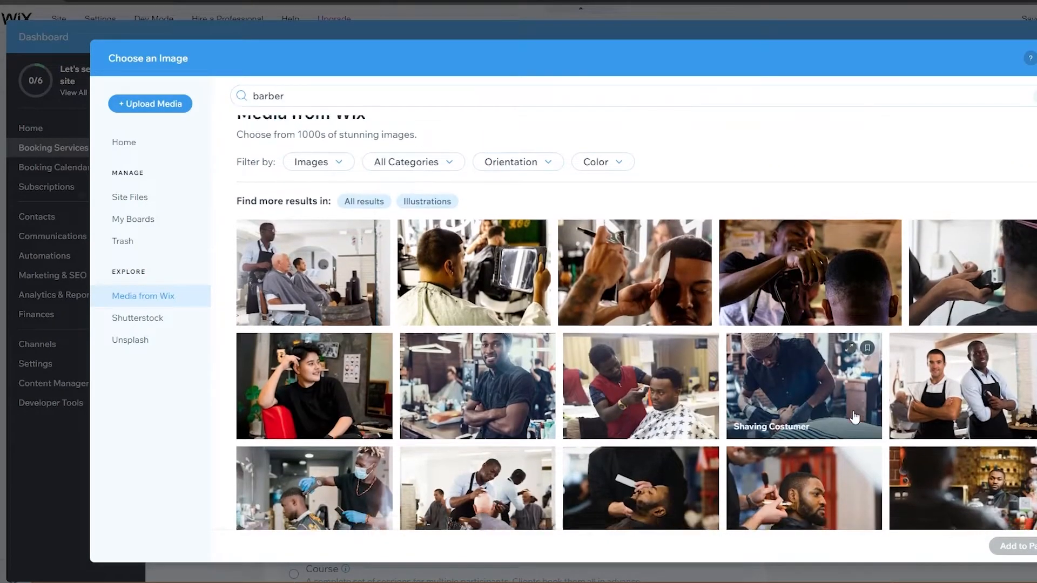
{"action": "left_click", "coordinate": [657, 225]}
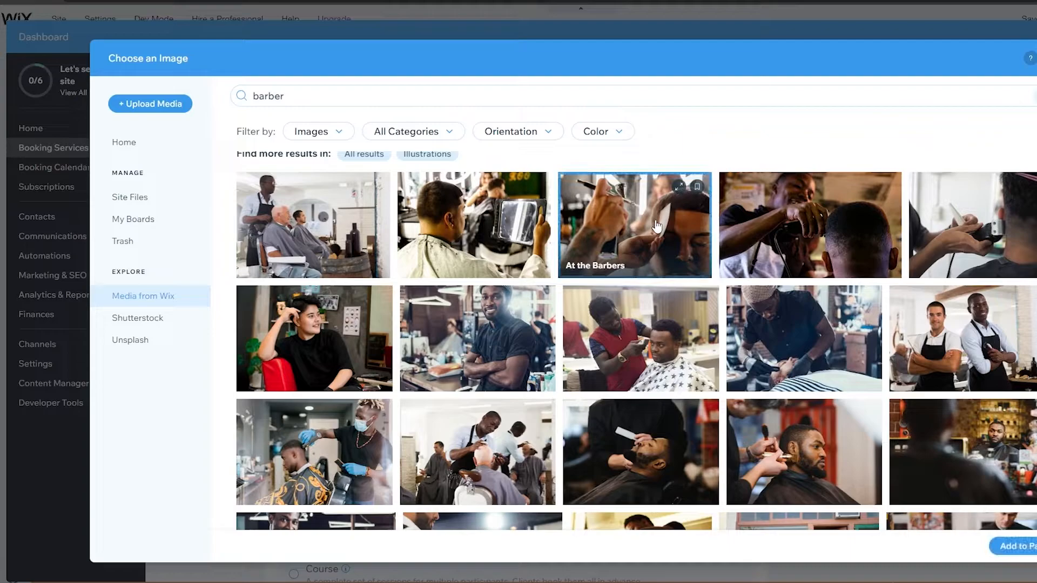
{"action": "left_click", "coordinate": [1026, 547]}
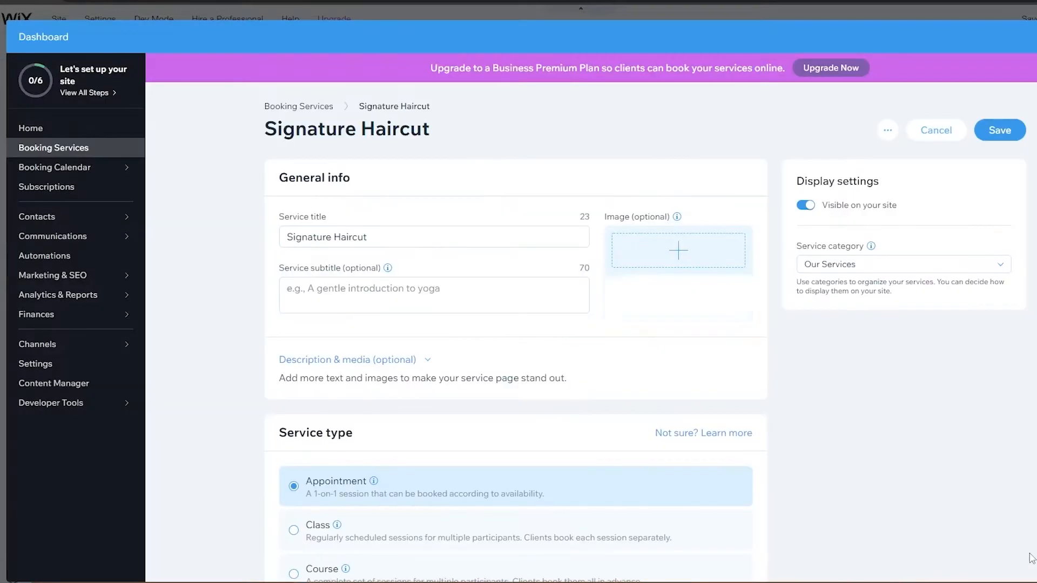
Enter the service subtitle "Get our signature harcut." and correct the spelling of its last word
{"action": "left_click", "coordinate": [372, 299]}
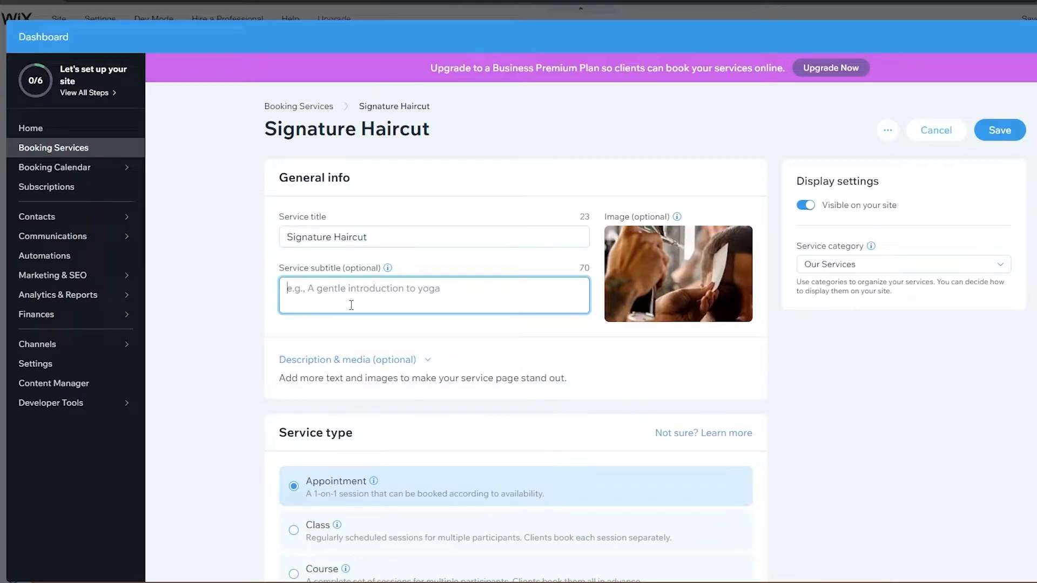
{"action": "type", "text": "Get our signature harcut."}
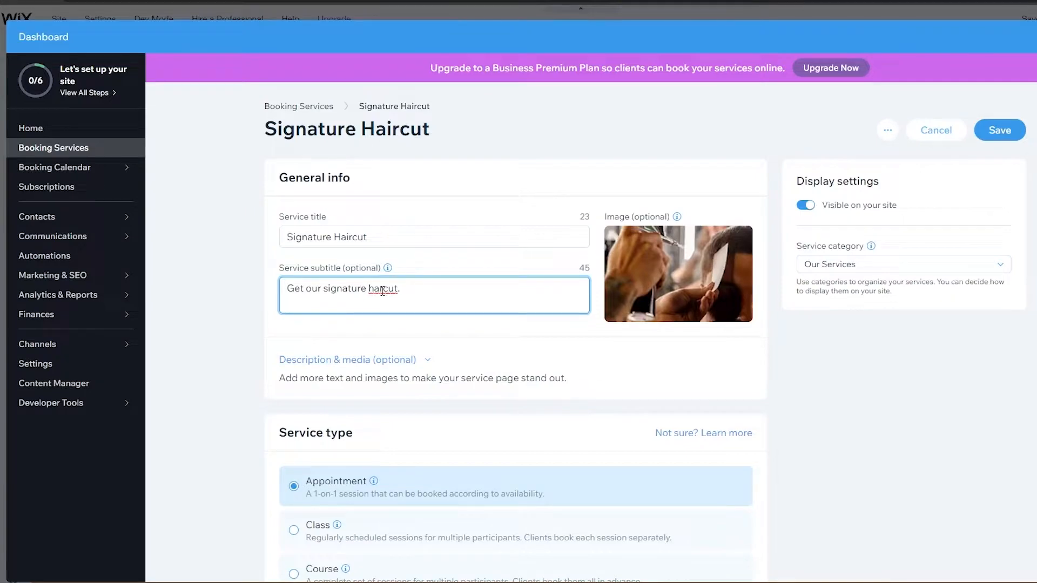
{"action": "right_click", "coordinate": [382, 292]}
{"action": "left_click", "coordinate": [405, 302]}
Set the Signature Haircut service's buffer time to 10 min and its fixed price per session to Rs 25
{"action": "scroll", "coordinate": [225, 387], "scroll_direction": "down", "scroll_amount": 3}
{"action": "scroll", "coordinate": [226, 388], "scroll_direction": "down", "scroll_amount": 2}
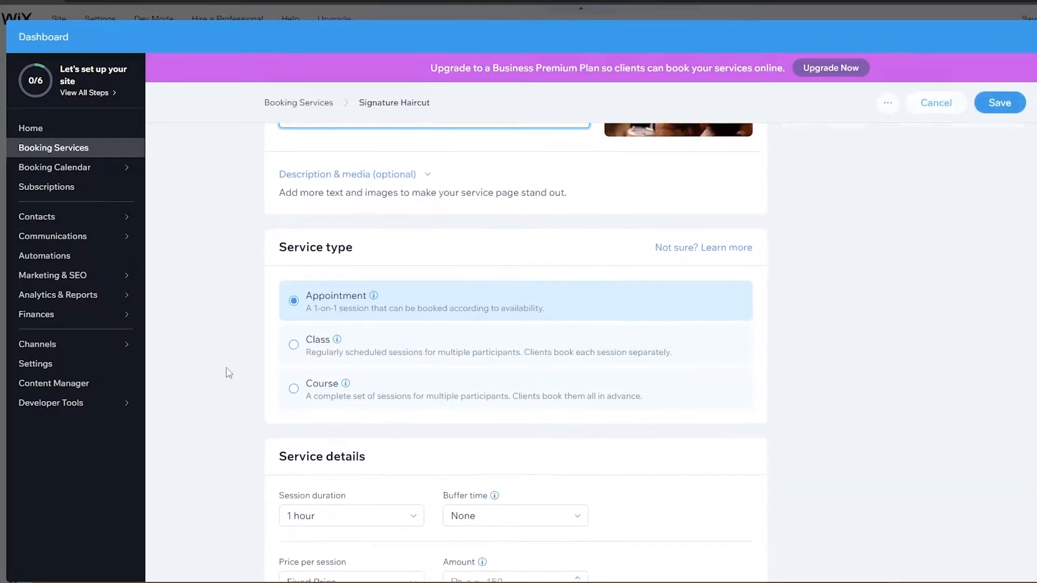
{"action": "scroll", "coordinate": [292, 252], "scroll_direction": "down", "scroll_amount": 4}
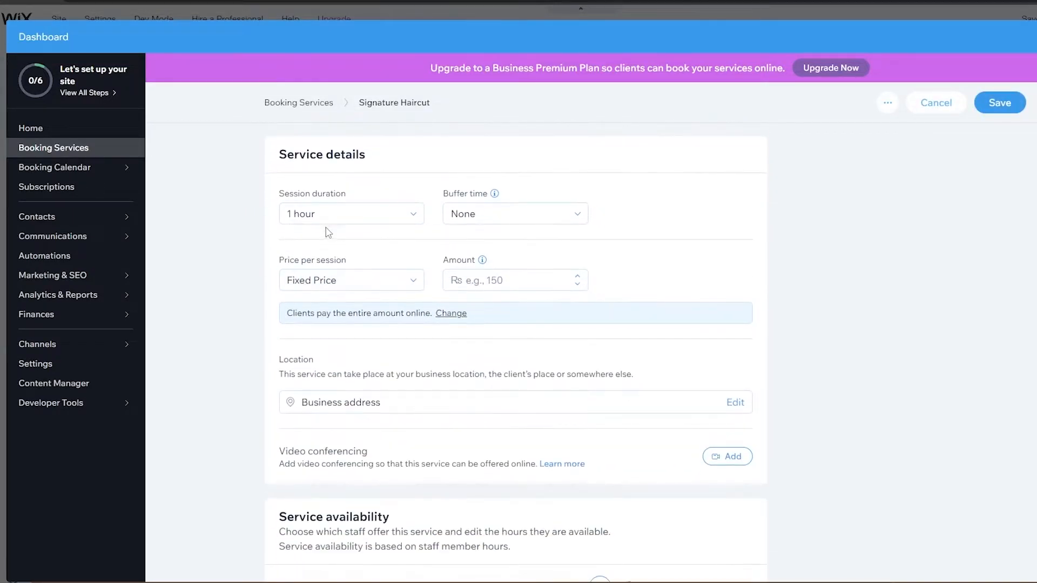
{"action": "left_click", "coordinate": [539, 214]}
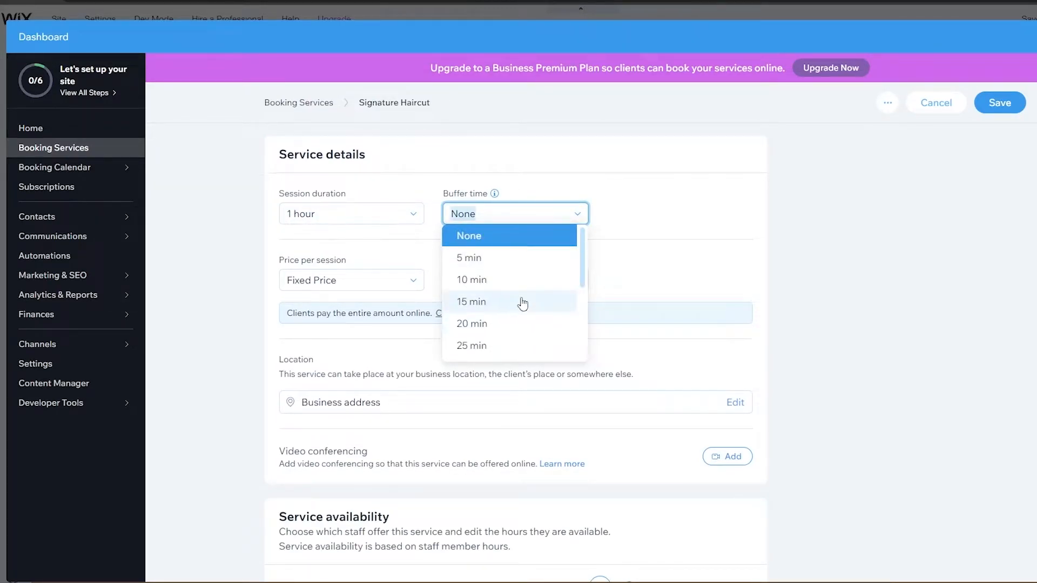
{"action": "left_click", "coordinate": [519, 280]}
{"action": "left_click", "coordinate": [522, 278]}
{"action": "type", "text": "25"}
{"action": "left_click", "coordinate": [627, 270]}
Review the location and staff availability settings, then save the Signature Haircut service and dismiss the upgrade offer
{"action": "scroll", "coordinate": [615, 271], "scroll_direction": "down", "scroll_amount": 3}
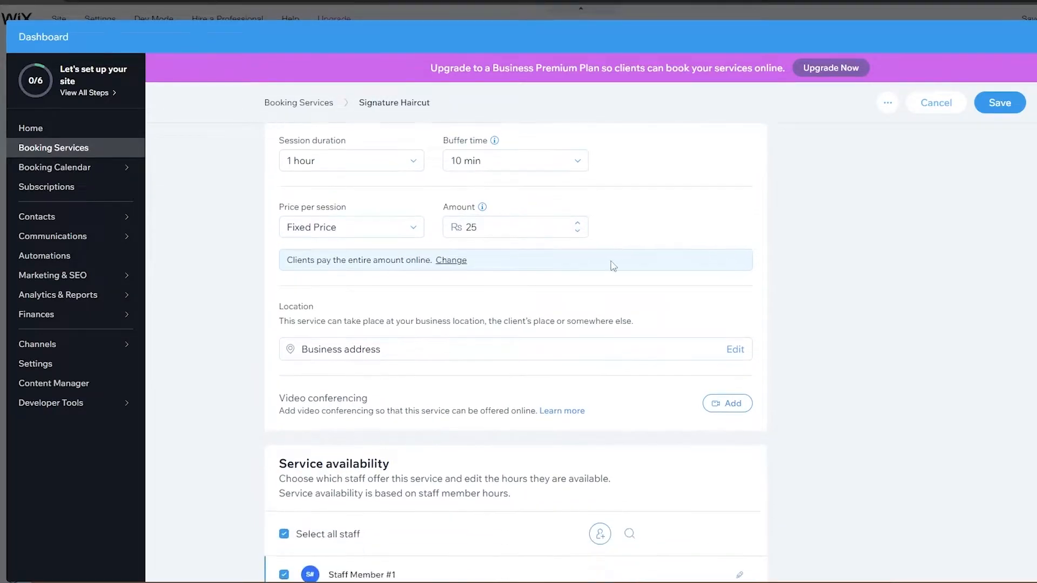
{"action": "scroll", "coordinate": [476, 420], "scroll_direction": "down", "scroll_amount": 3}
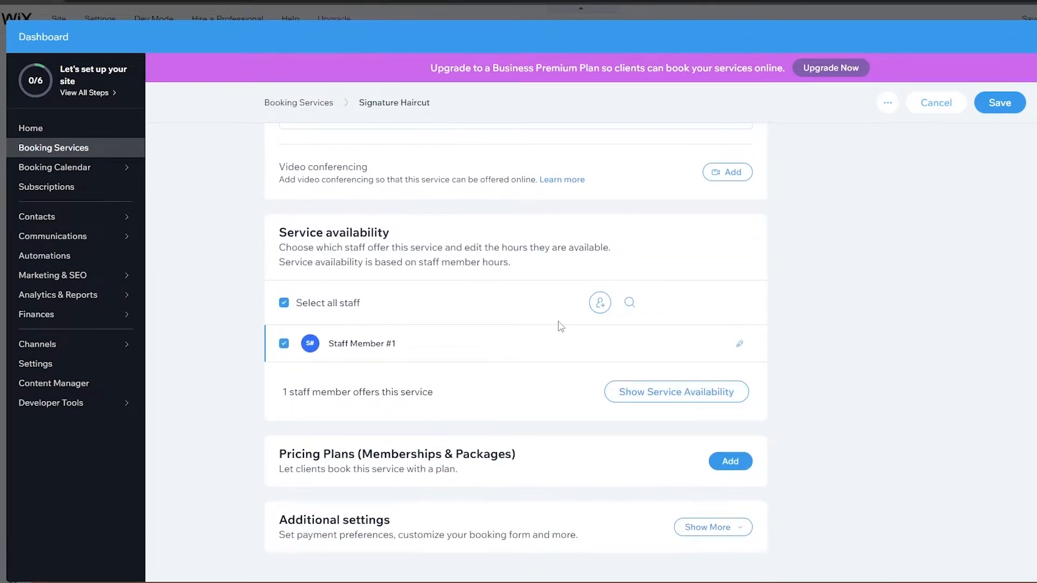
{"action": "scroll", "coordinate": [756, 518], "scroll_direction": "up", "scroll_amount": 7}
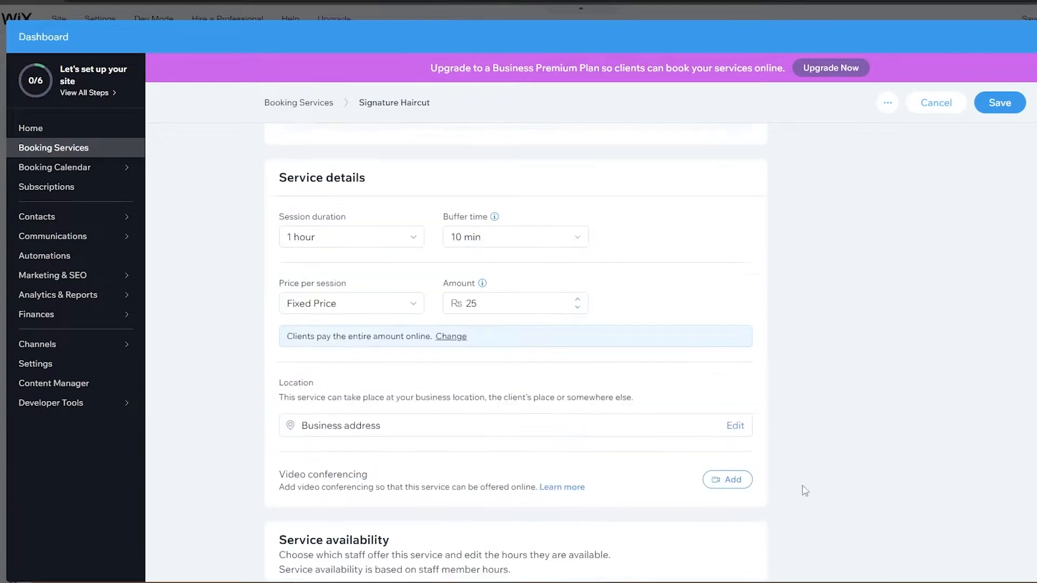
{"action": "left_click", "coordinate": [999, 103]}
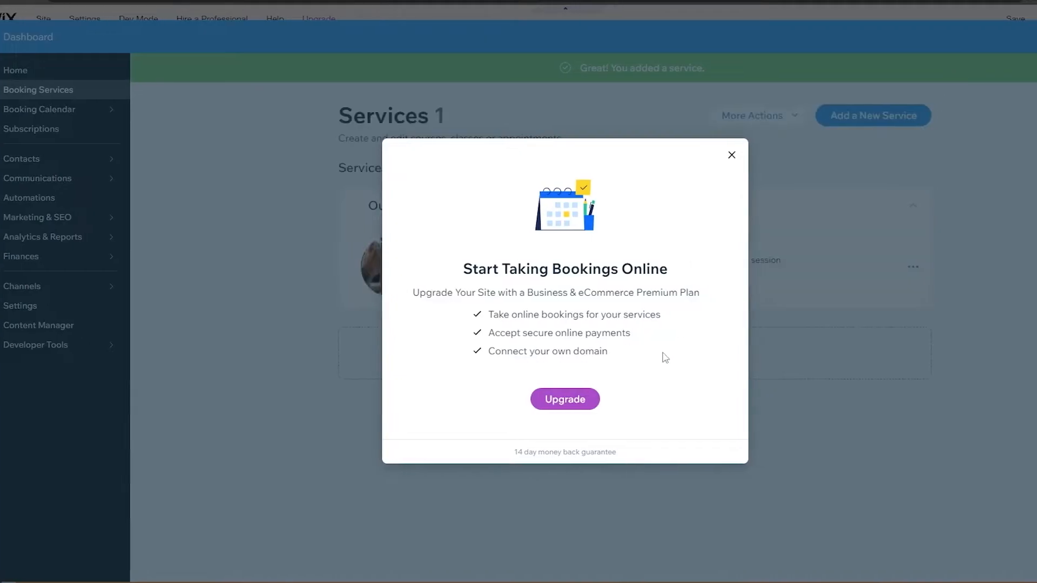
{"action": "left_click", "coordinate": [704, 155]}
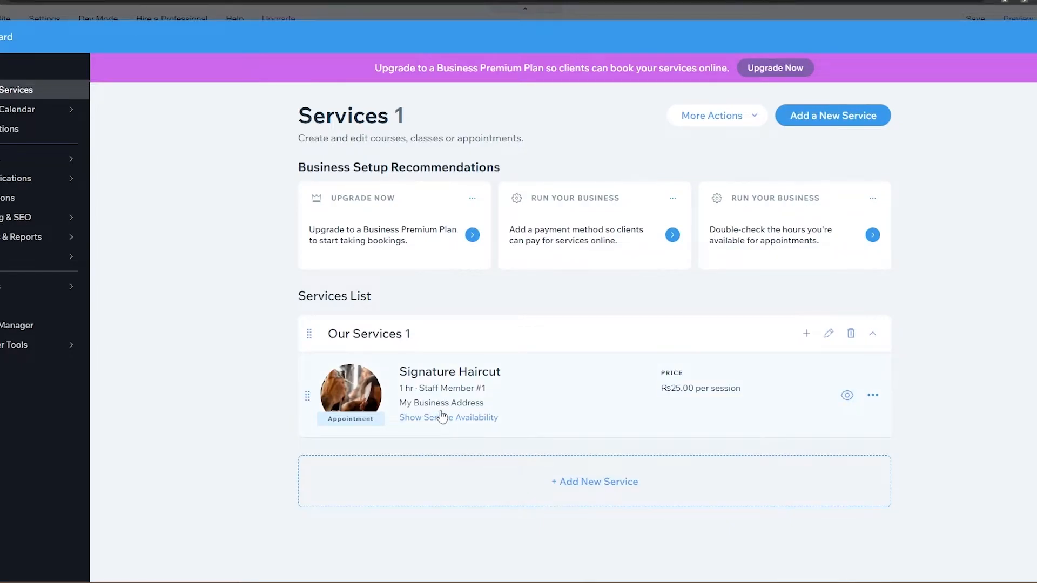
Add another service titled "Beard shave" with the subtitle "Get the best Beard shave"
{"action": "left_click", "coordinate": [602, 491]}
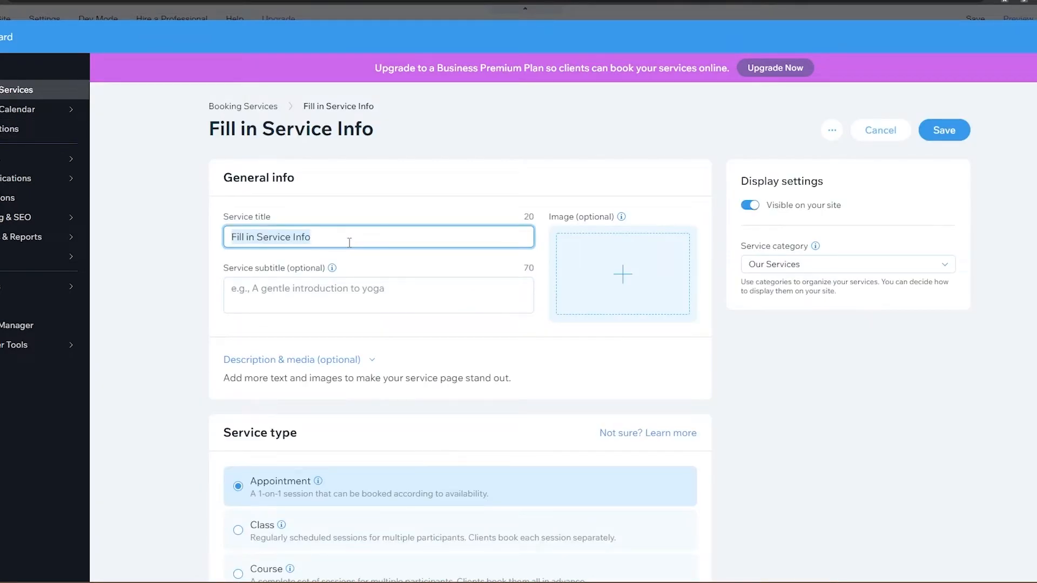
{"action": "type", "text": "Bears"}
{"action": "key", "text": "BackSpace"}
{"action": "type", "text": "d"}
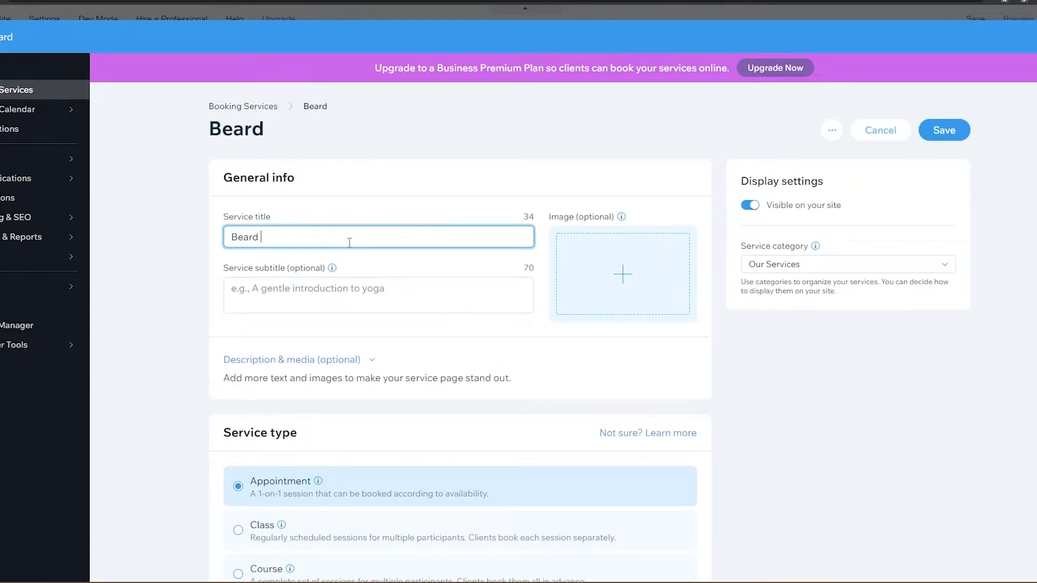
{"action": "type", "text": "shave"}
{"action": "left_click", "coordinate": [300, 294]}
{"action": "type", "text": "Get the best Beard shave"}
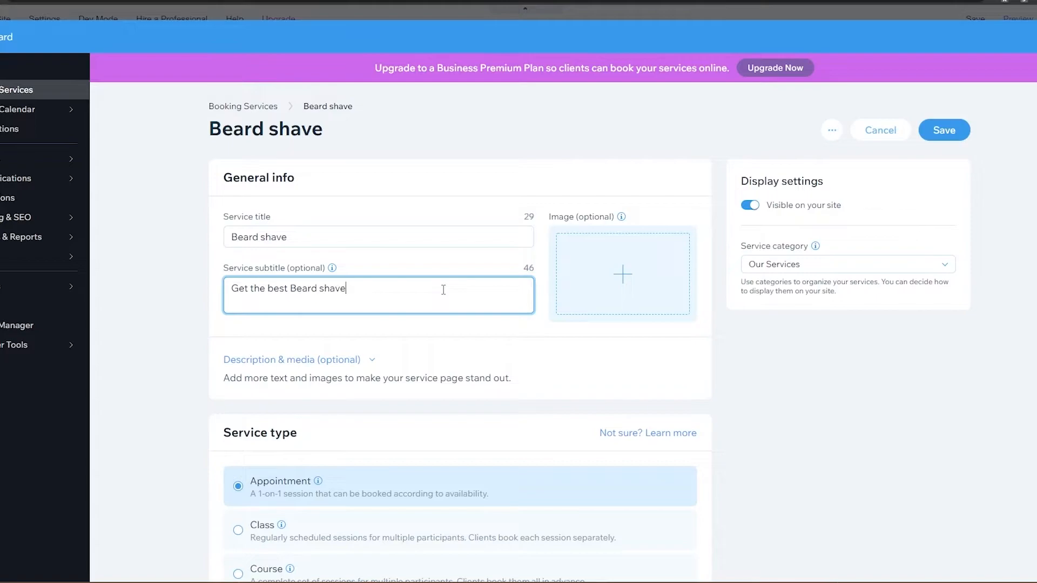
{"action": "scroll", "coordinate": [443, 290], "scroll_direction": "down", "scroll_amount": 5}
{"action": "scroll", "coordinate": [268, 274], "scroll_direction": "up", "scroll_amount": 1}
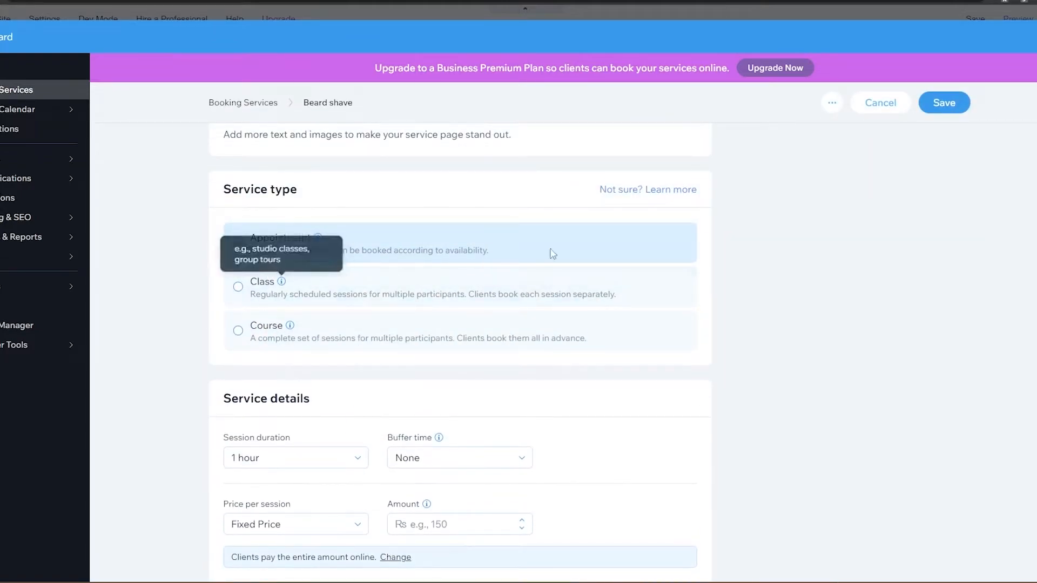
Set the Beard shave service's session duration to 30 minutes and its buffer time to 10 min
{"action": "scroll", "coordinate": [394, 389], "scroll_direction": "down", "scroll_amount": 1}
{"action": "left_click", "coordinate": [357, 397]}
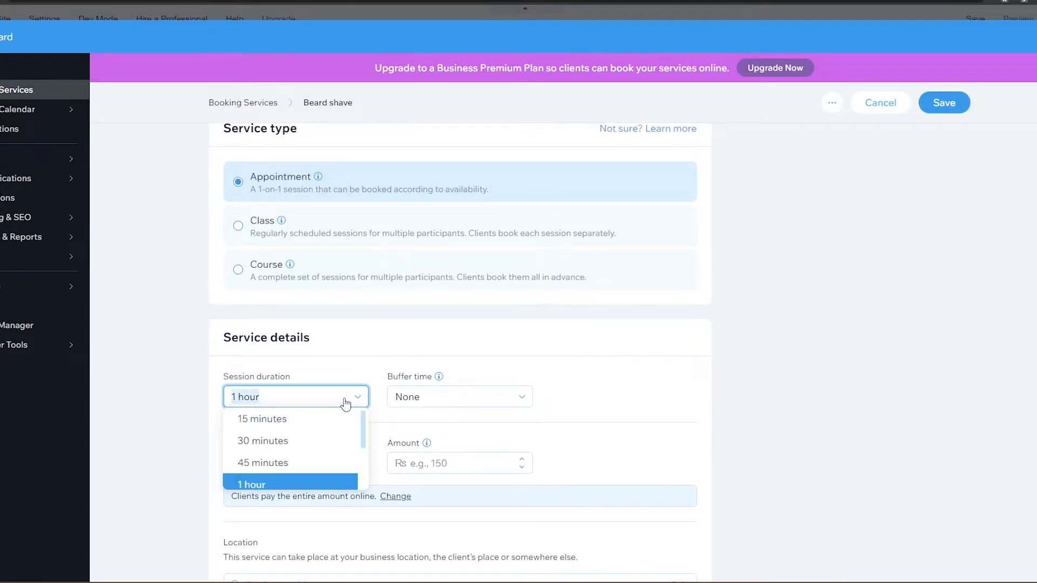
{"action": "left_click", "coordinate": [297, 463]}
{"action": "left_click", "coordinate": [297, 397]}
{"action": "left_click", "coordinate": [296, 442]}
{"action": "left_click", "coordinate": [484, 397]}
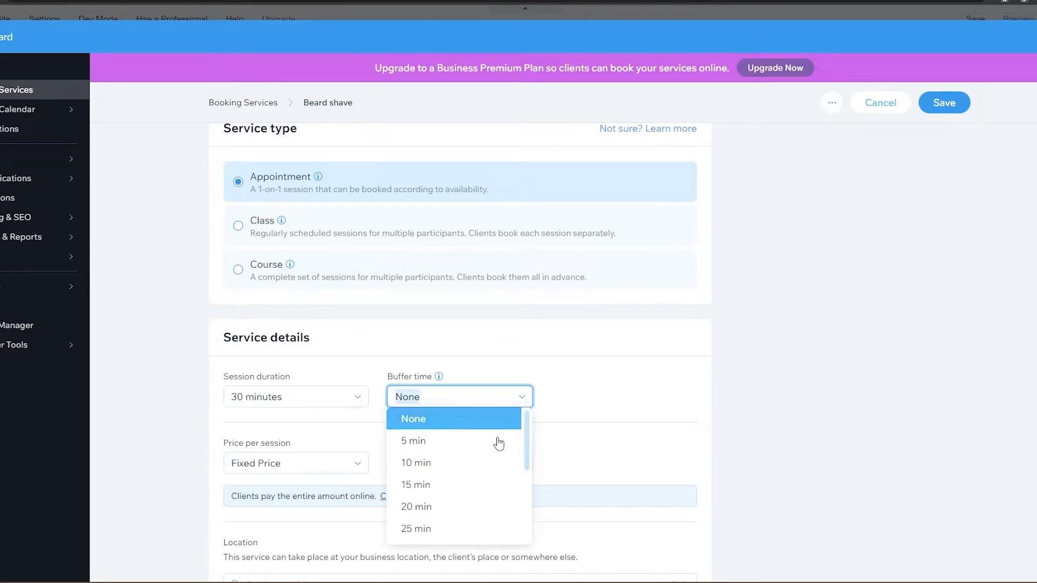
{"action": "left_click", "coordinate": [470, 463]}
Set the Beard shave service's fixed price per session to Rs 20, review its staff availability, and save the service
{"action": "scroll", "coordinate": [956, 396], "scroll_direction": "down", "scroll_amount": 3}
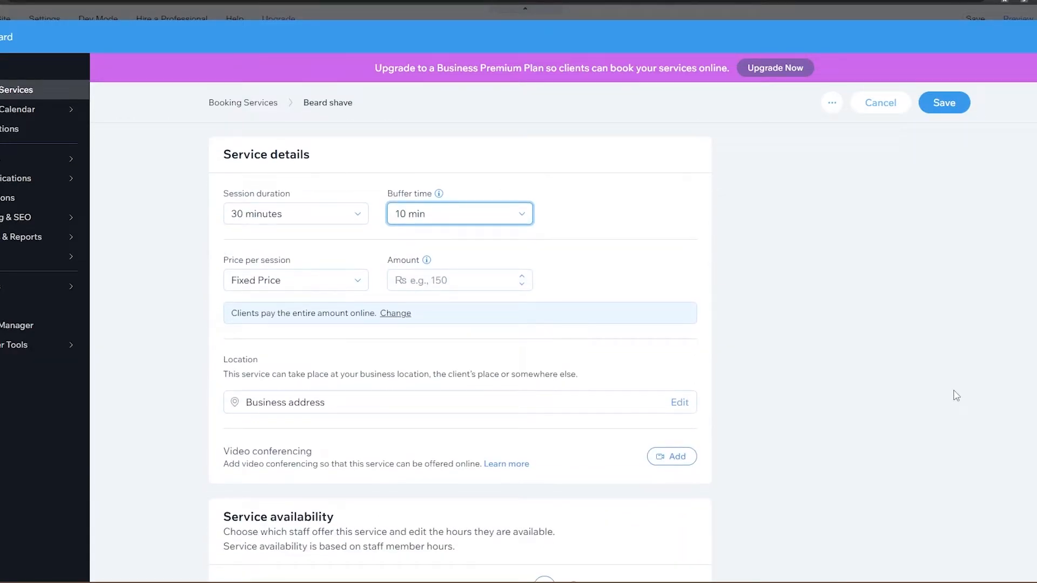
{"action": "left_click", "coordinate": [465, 285]}
{"action": "left_click", "coordinate": [460, 310]}
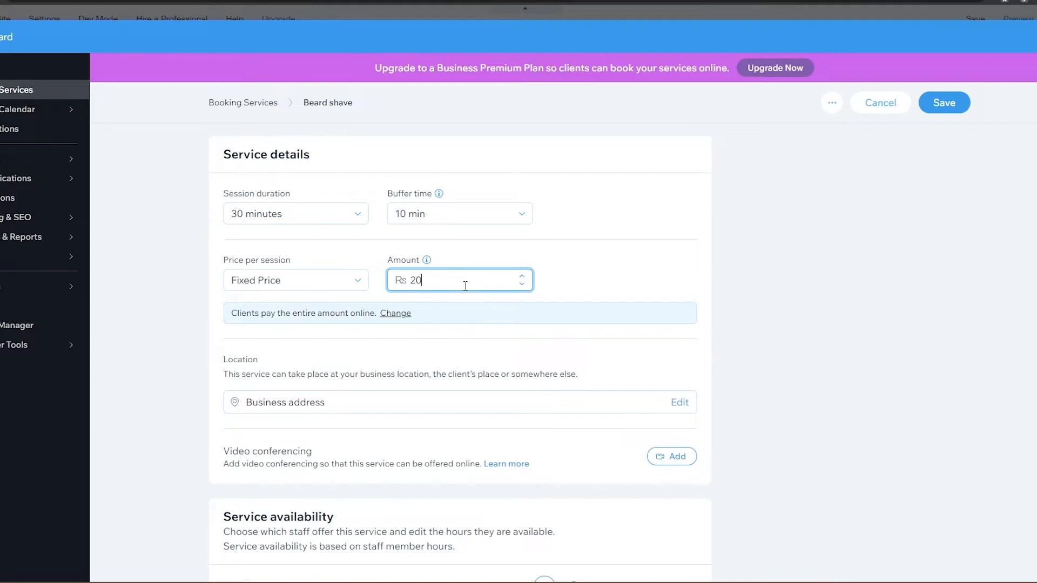
{"action": "scroll", "coordinate": [755, 254], "scroll_direction": "down", "scroll_amount": 5}
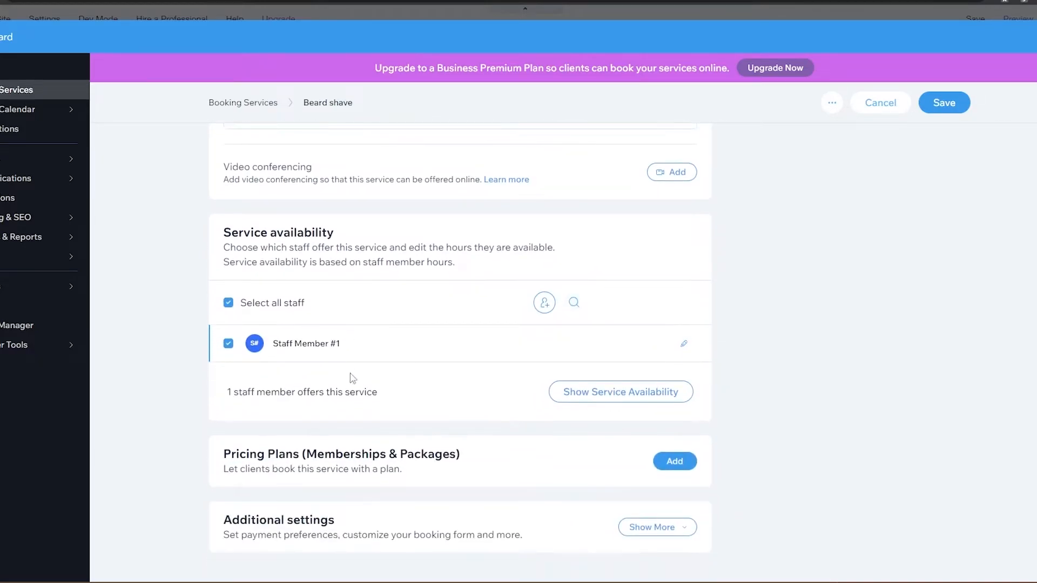
{"action": "scroll", "coordinate": [697, 514], "scroll_direction": "up", "scroll_amount": 5}
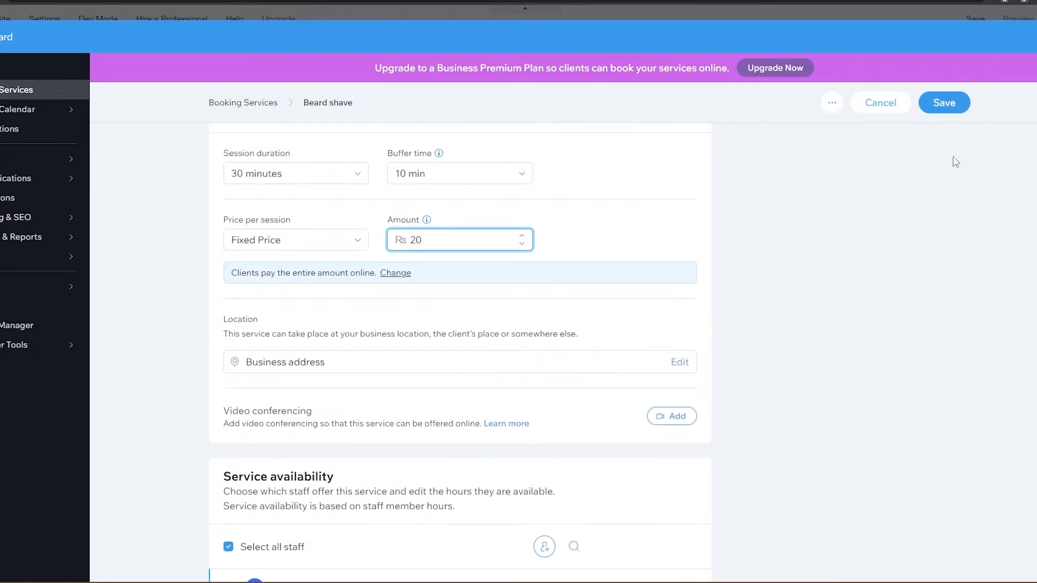
{"action": "left_click", "coordinate": [948, 103]}
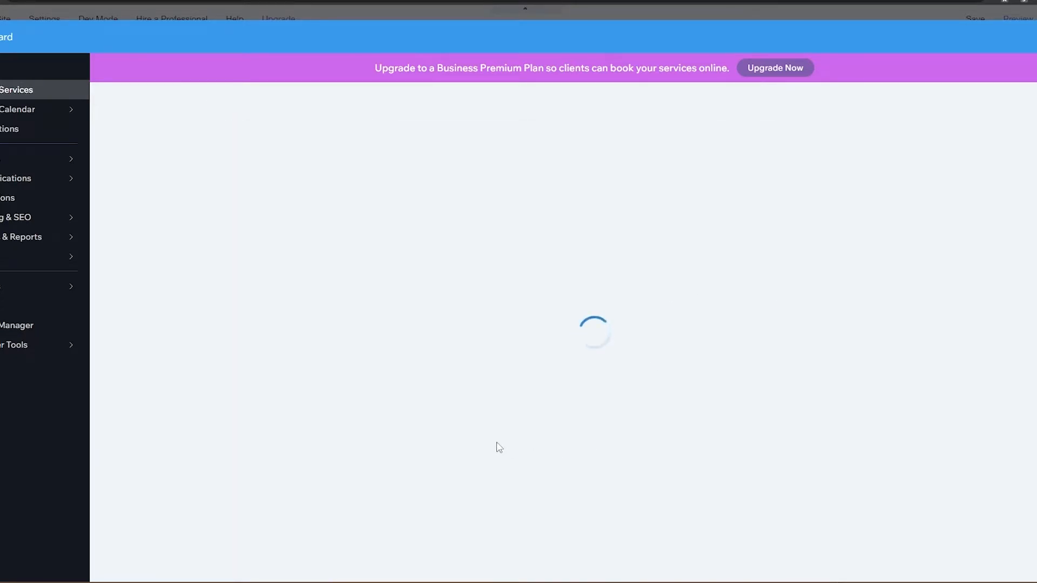
Reopen the Beard shave service and search Media from Wix for "shave" to find its service image
{"action": "left_click", "coordinate": [332, 481]}
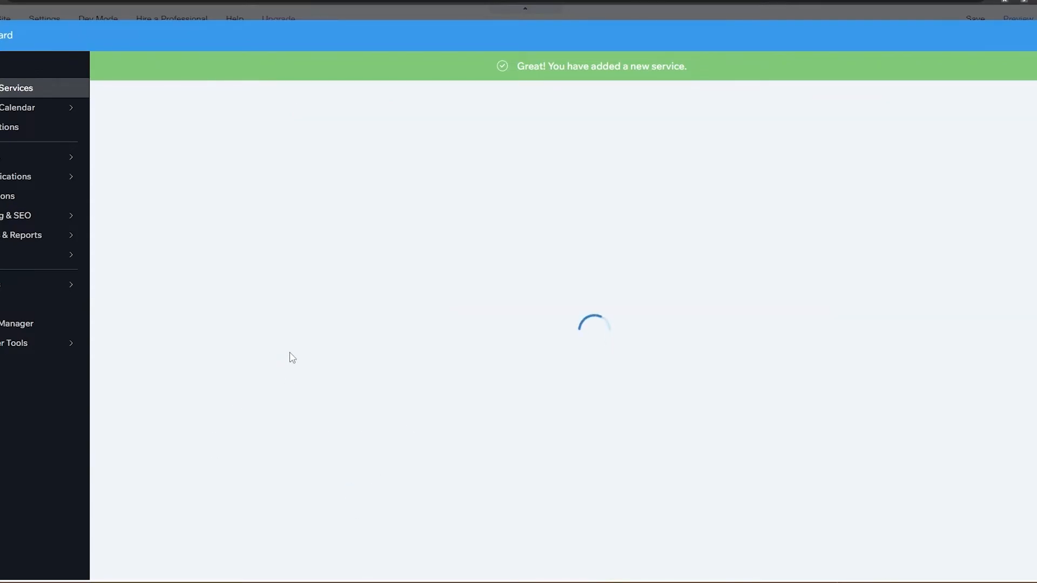
{"action": "left_click", "coordinate": [674, 265]}
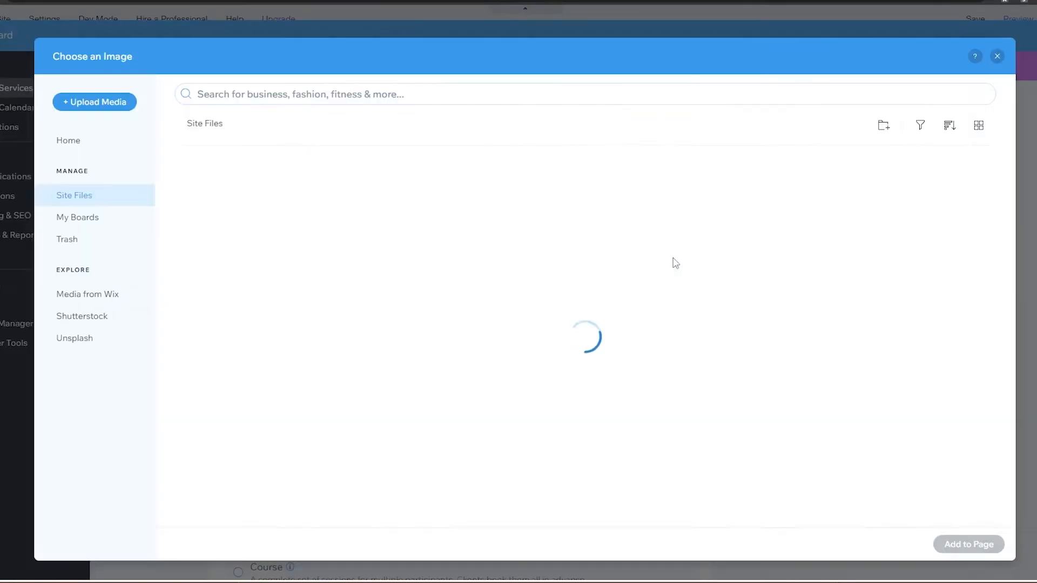
{"action": "left_click", "coordinate": [97, 300]}
{"action": "left_click", "coordinate": [294, 88]}
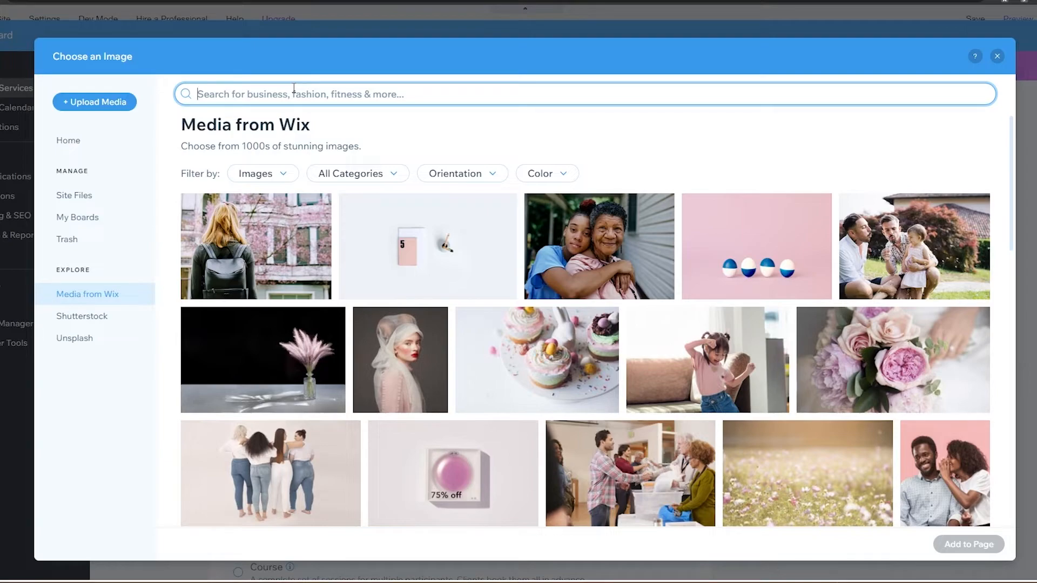
{"action": "type", "text": "shave"}
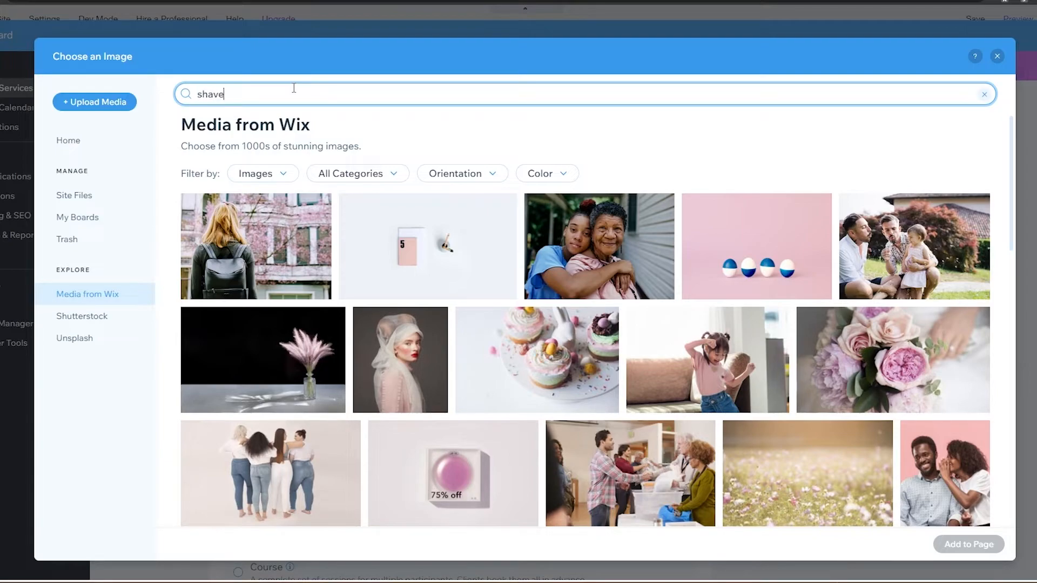
{"action": "key", "text": "Return"}
Add the "Shaving with Razor" photo as the Beard shave service's image and save the service
{"action": "scroll", "coordinate": [841, 324], "scroll_direction": "down", "scroll_amount": 2}
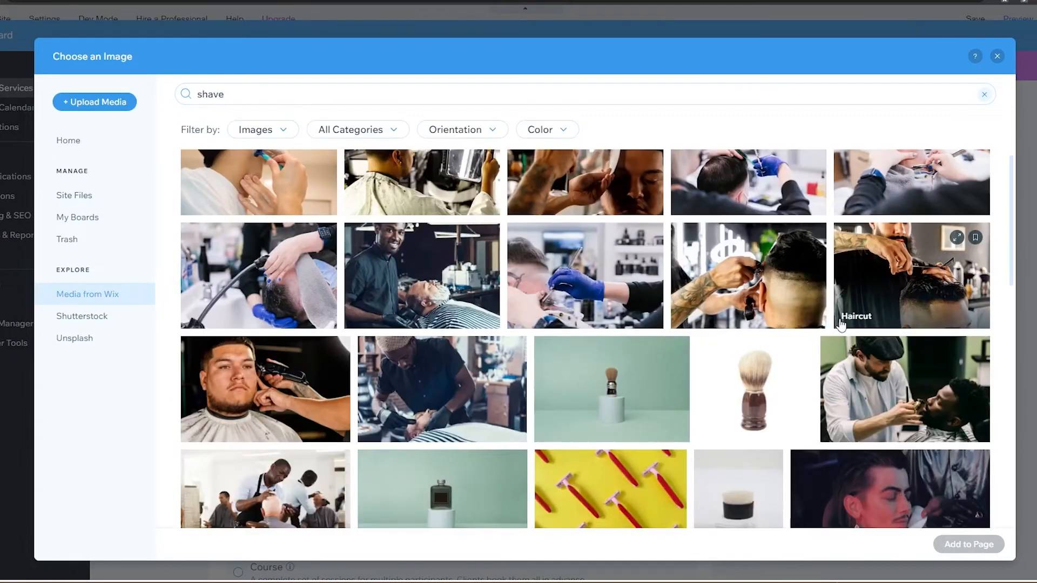
{"action": "scroll", "coordinate": [839, 320], "scroll_direction": "down", "scroll_amount": 2}
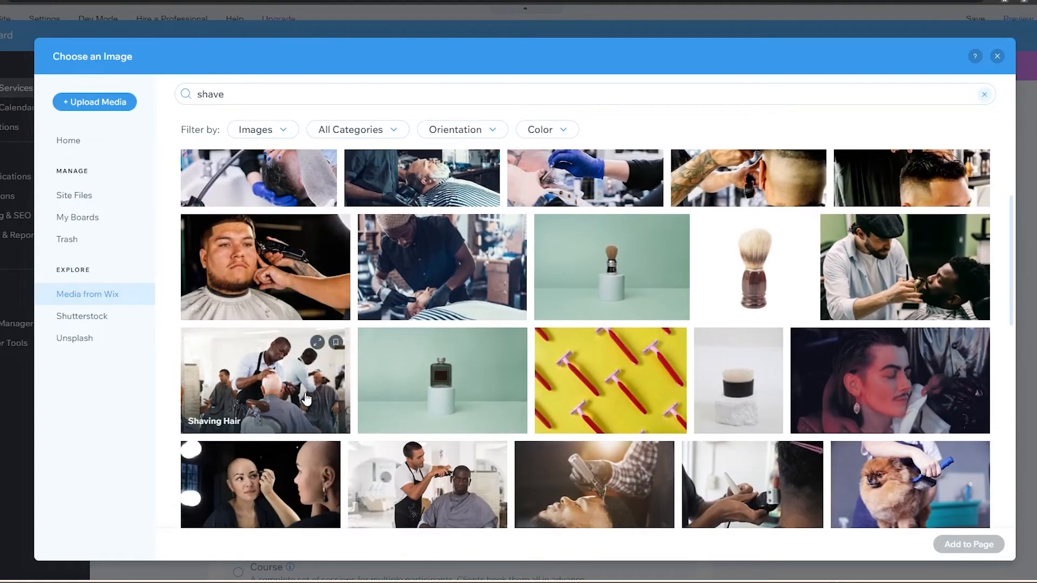
{"action": "scroll", "coordinate": [808, 375], "scroll_direction": "down", "scroll_amount": 2}
{"action": "scroll", "coordinate": [470, 399], "scroll_direction": "down", "scroll_amount": 4}
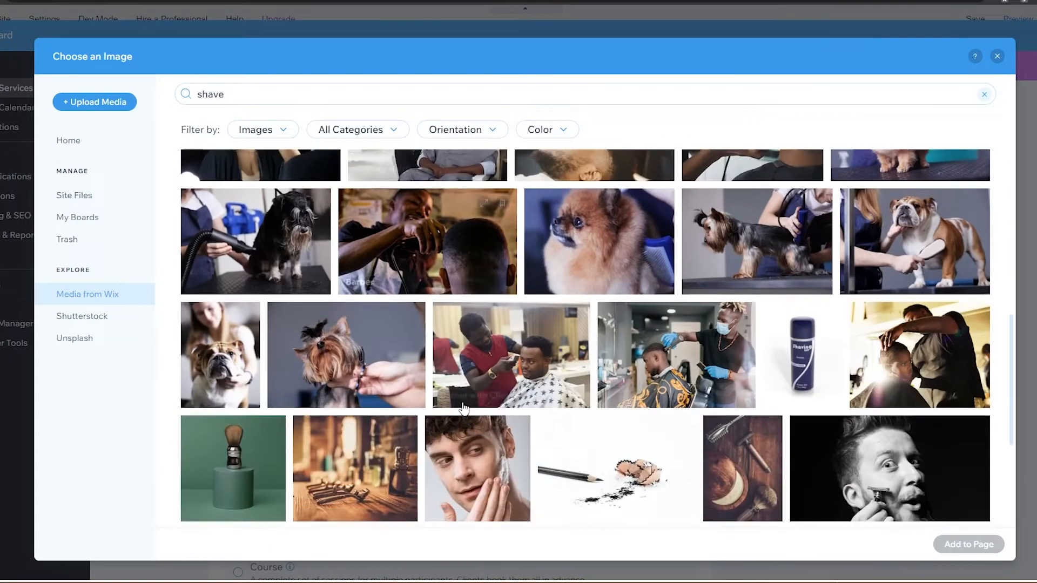
{"action": "scroll", "coordinate": [702, 352], "scroll_direction": "up", "scroll_amount": 7}
{"action": "left_click", "coordinate": [904, 329]}
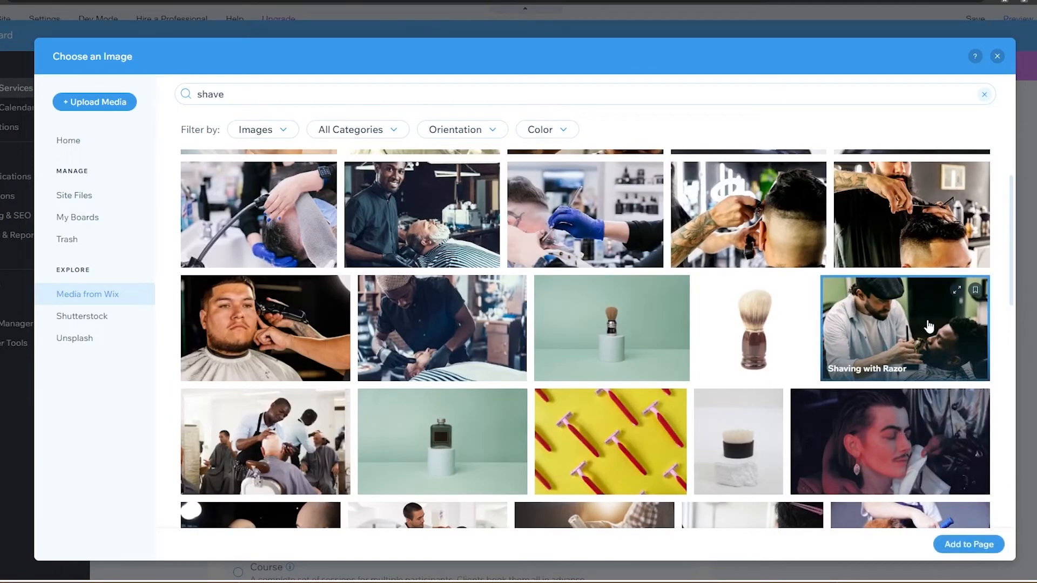
{"action": "left_click", "coordinate": [979, 555]}
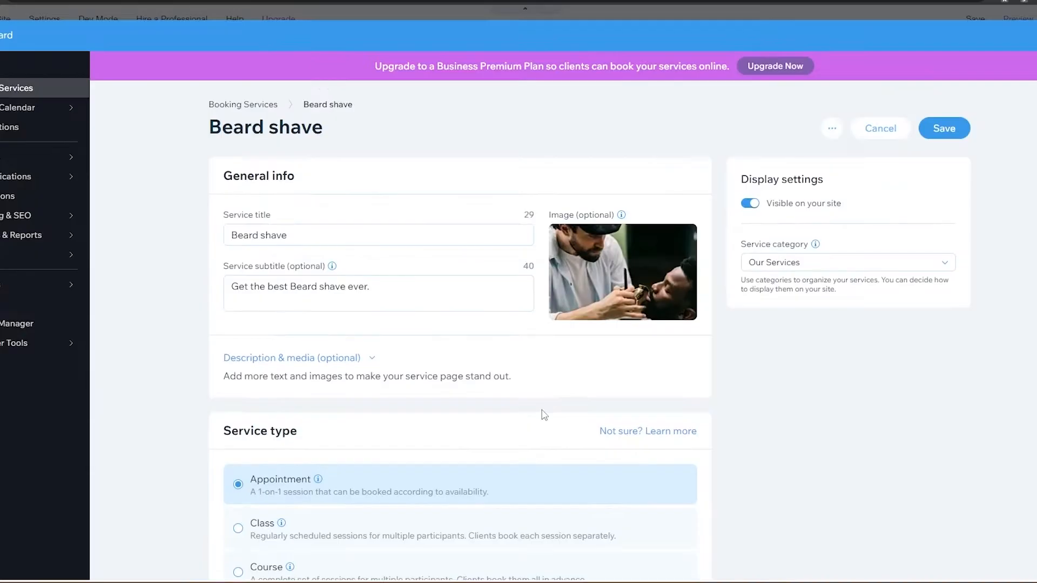
{"action": "scroll", "coordinate": [485, 517], "scroll_direction": "down", "scroll_amount": 3}
{"action": "left_click", "coordinate": [953, 102]}
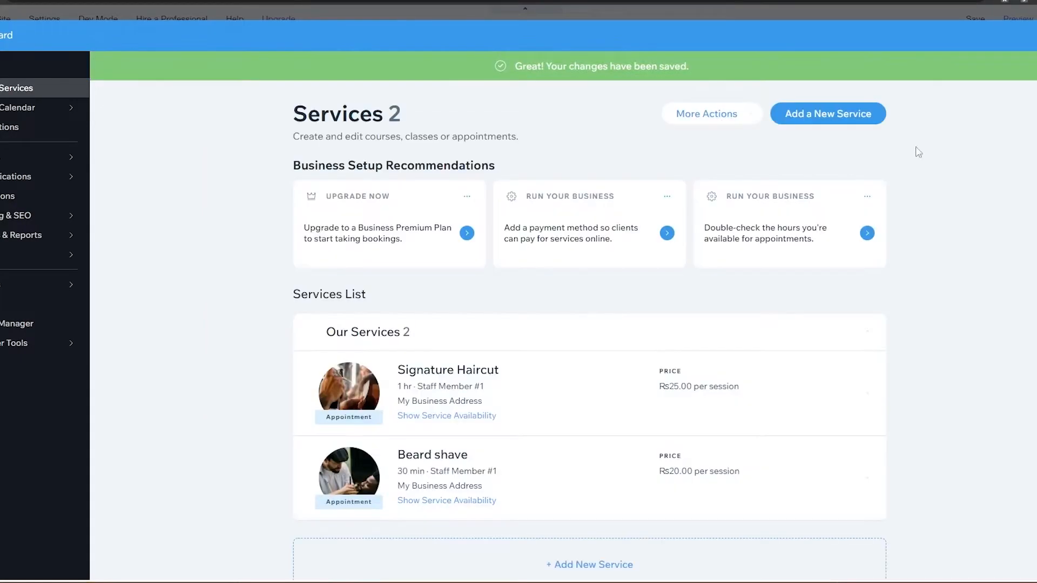
Open the Booking Calendar and view the morning hours of the current week
{"action": "scroll", "coordinate": [532, 308], "scroll_direction": "down", "scroll_amount": 1}
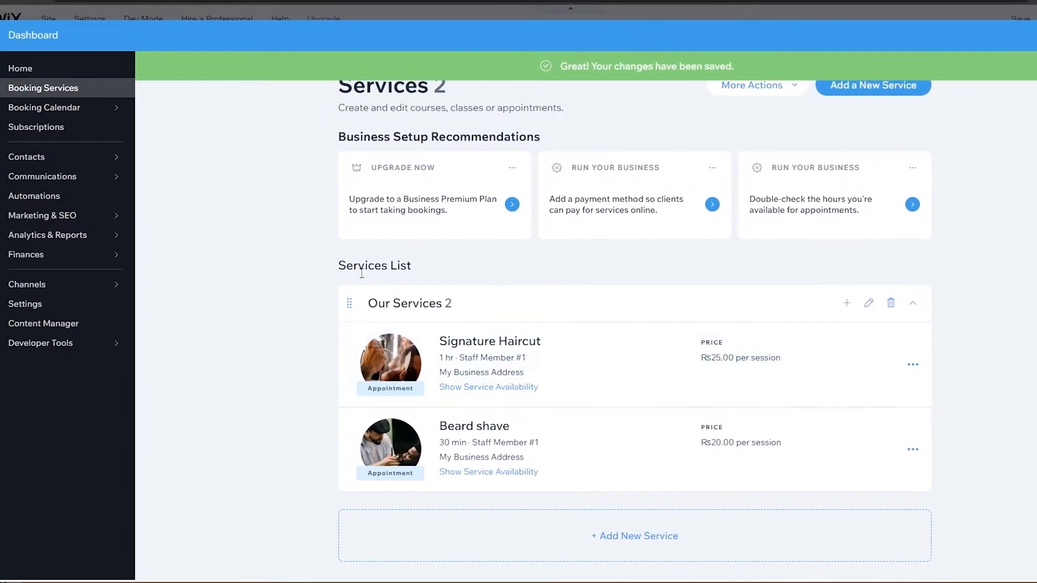
{"action": "left_click", "coordinate": [132, 112]}
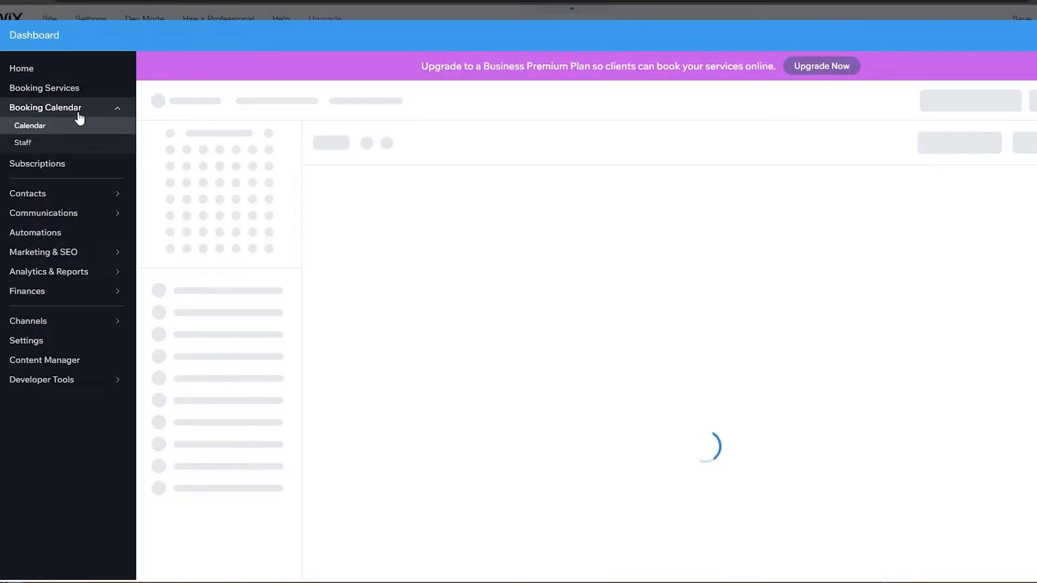
{"action": "mouse_move", "coordinate": [28, 115]}
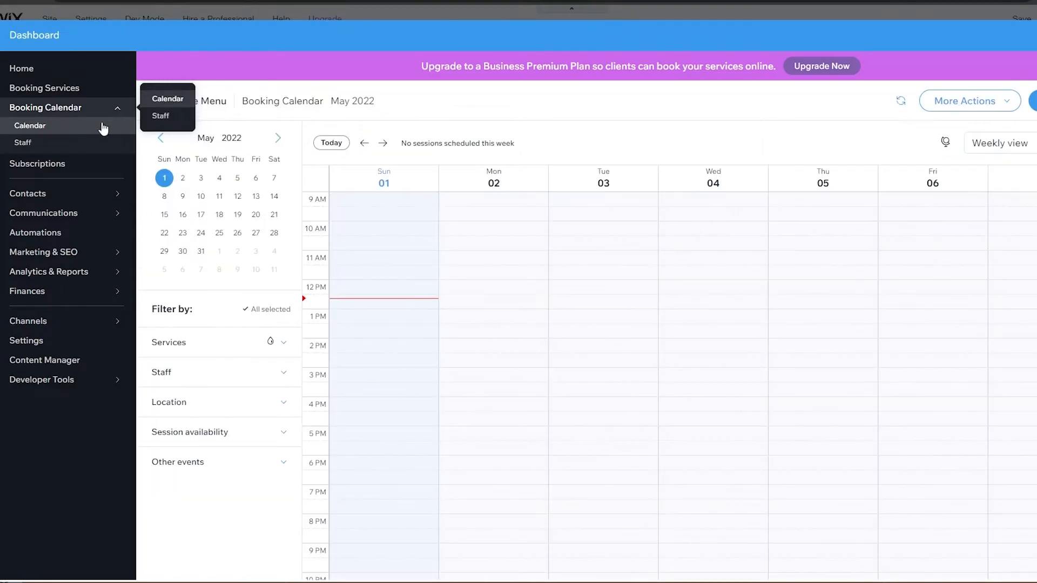
{"action": "scroll", "coordinate": [680, 297], "scroll_direction": "up", "scroll_amount": 4}
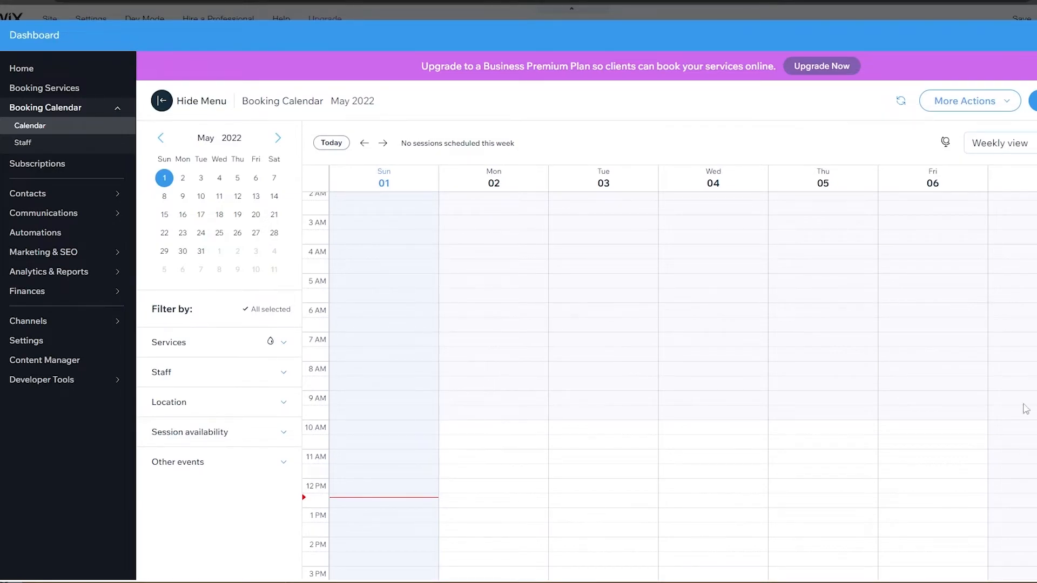
{"action": "left_click", "coordinate": [504, 389]}
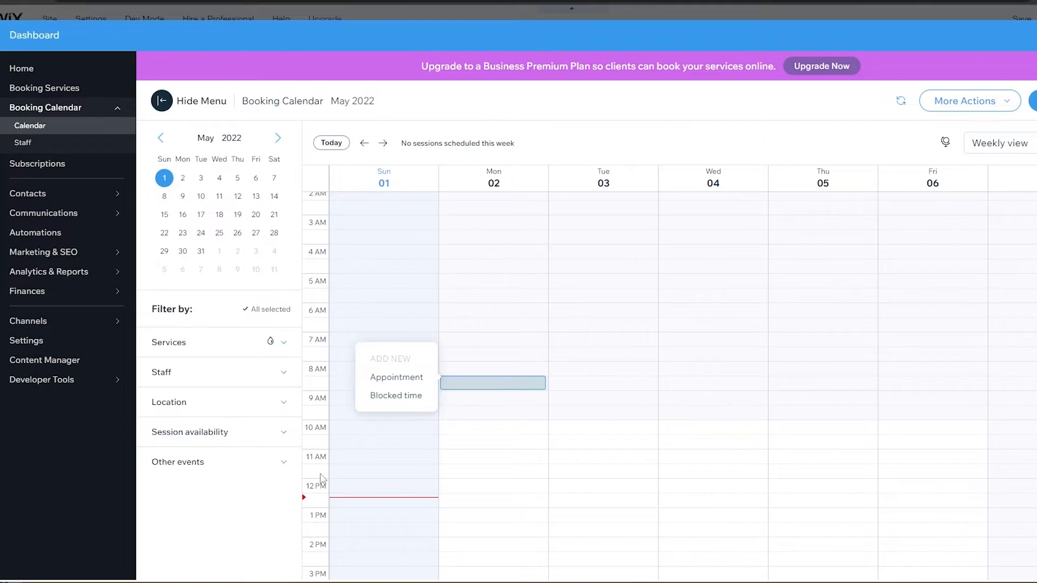
{"action": "left_click", "coordinate": [512, 366]}
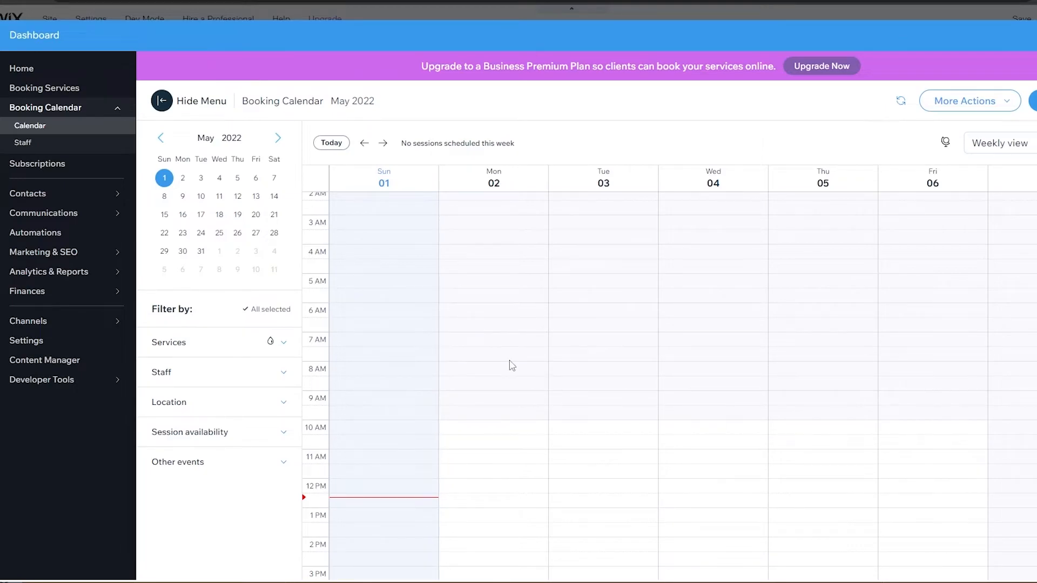
{"action": "left_click", "coordinate": [505, 356]}
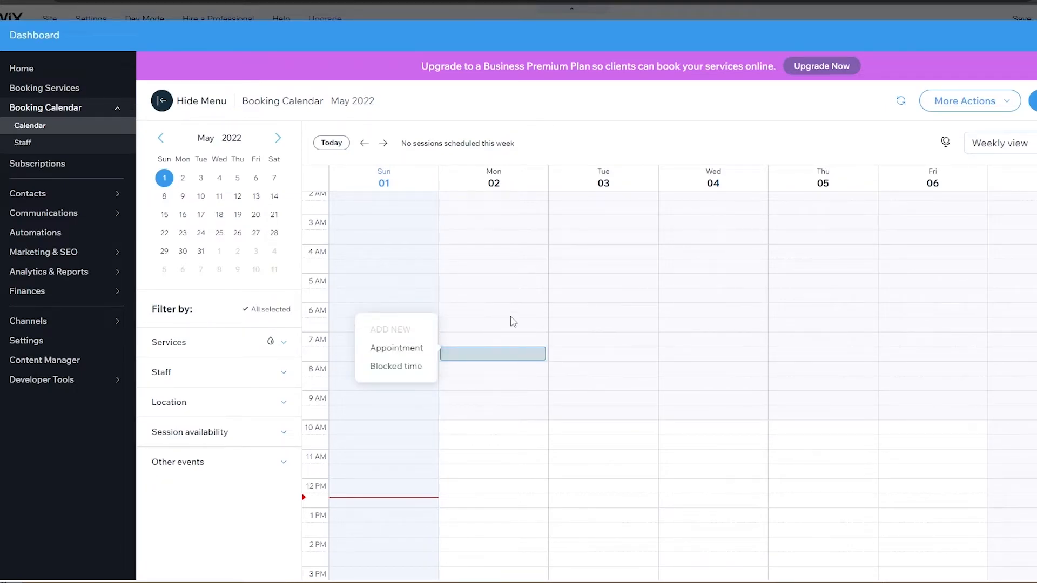
{"action": "left_click", "coordinate": [511, 315]}
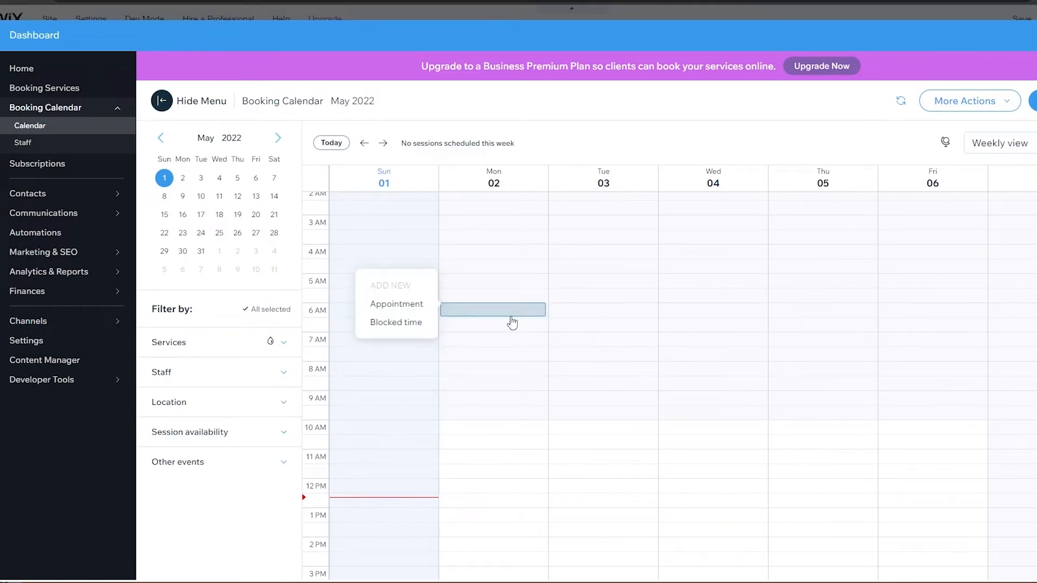
Start a new appointment in the calendar slot on Monday, May 2, at 10:30 AM
{"action": "left_click", "coordinate": [496, 443]}
{"action": "left_click", "coordinate": [492, 443]}
{"action": "left_click", "coordinate": [493, 442]}
{"action": "left_click", "coordinate": [492, 442]}
{"action": "left_click", "coordinate": [481, 445]}
{"action": "left_click", "coordinate": [393, 439]}
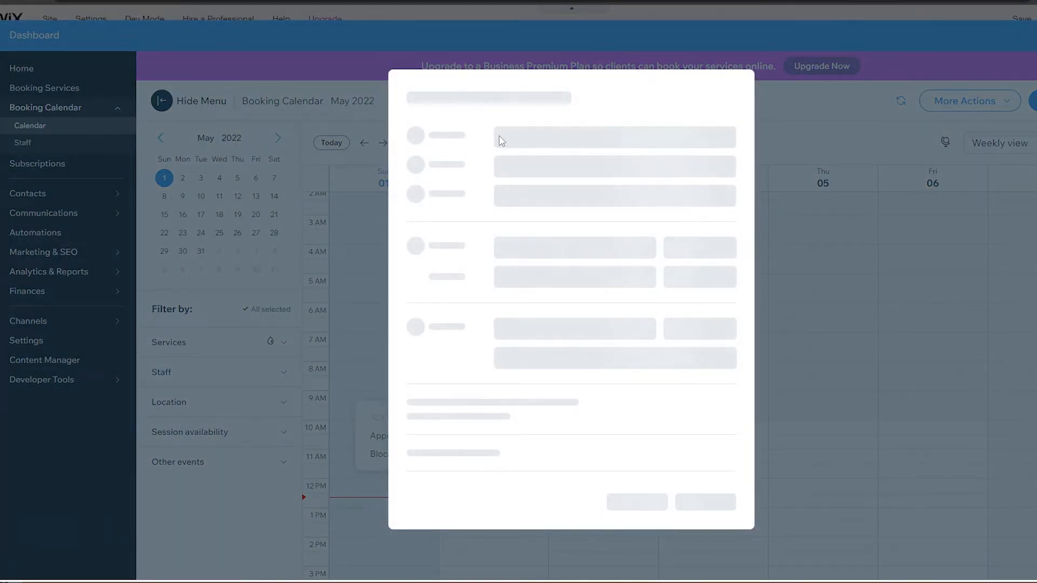
Set the appointment's service to Signature Haircut, enter the client's full name, and schedule it
{"action": "left_click", "coordinate": [632, 123]}
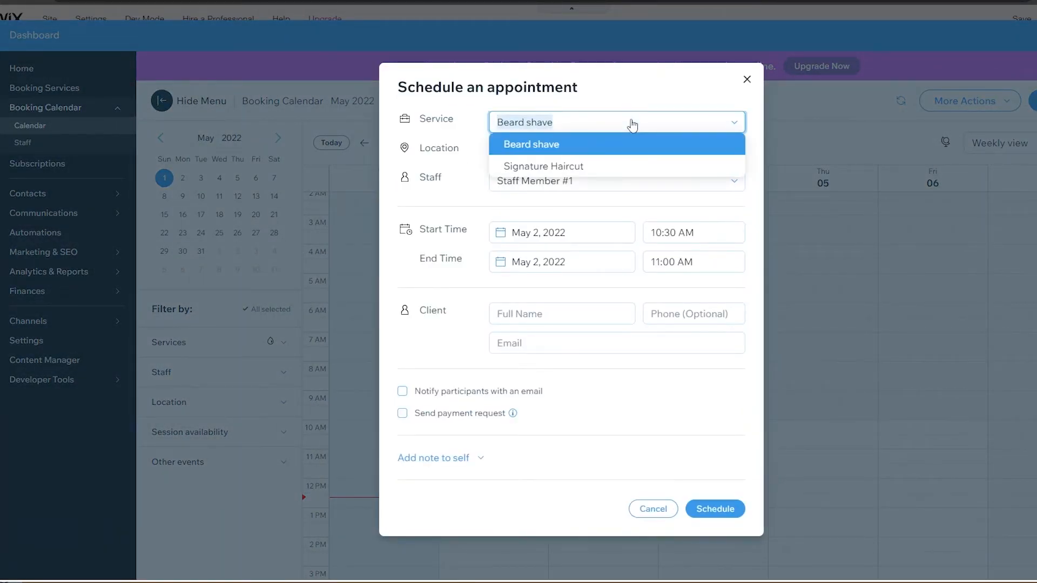
{"action": "left_click", "coordinate": [640, 170]}
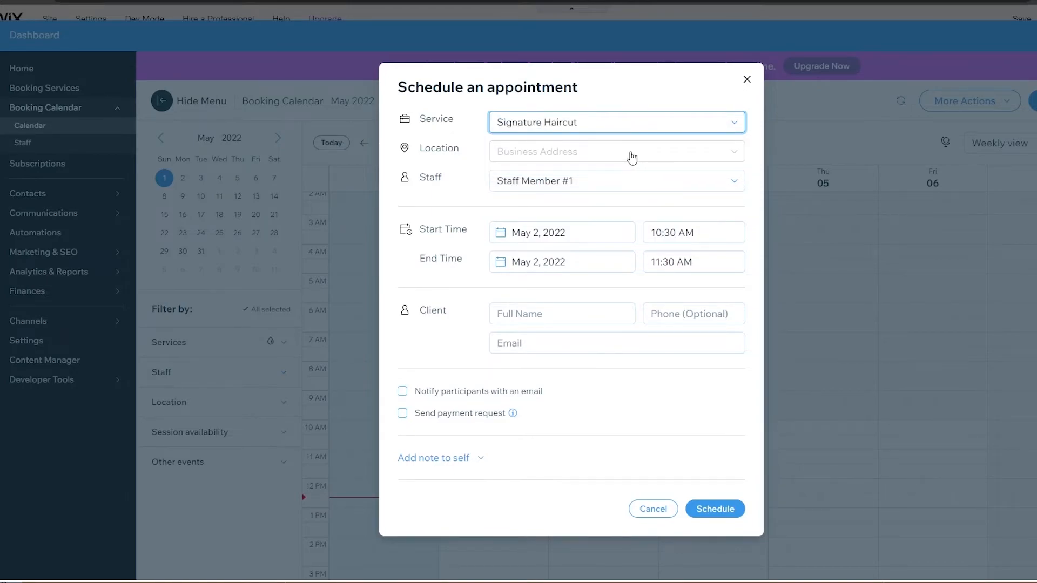
{"action": "left_click", "coordinate": [602, 179]}
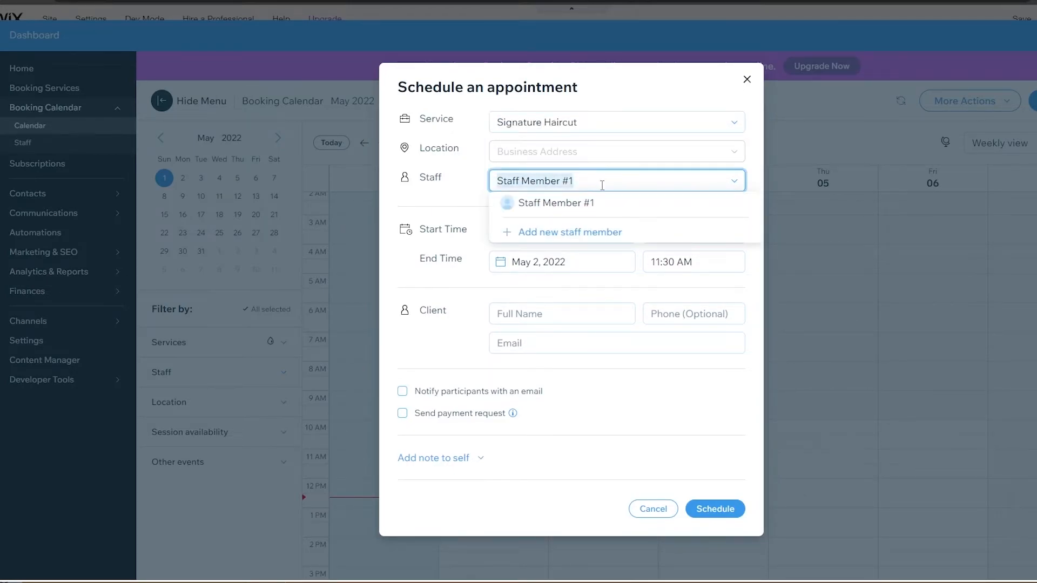
{"action": "left_click", "coordinate": [482, 315]}
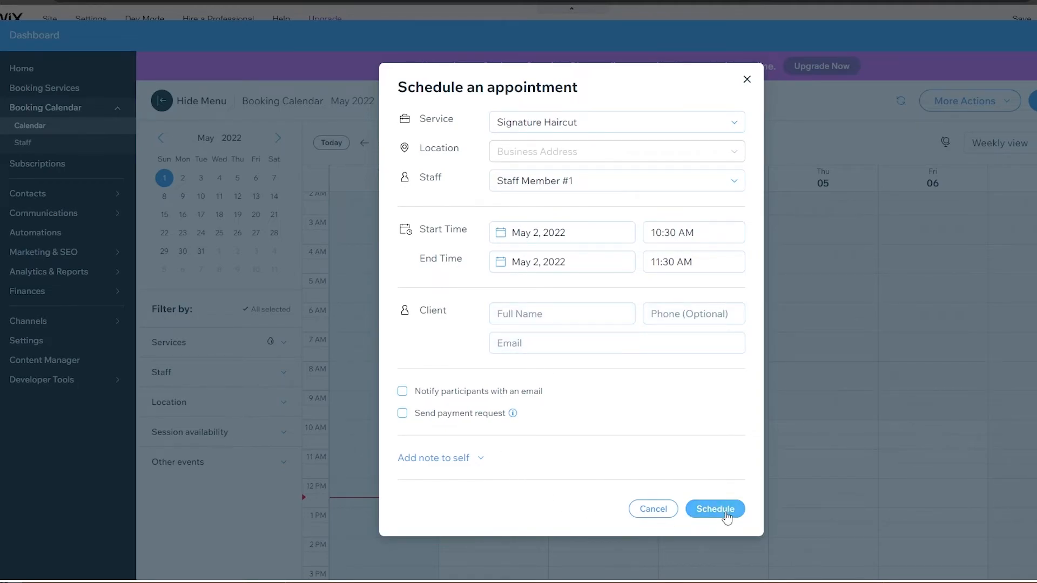
{"action": "left_click", "coordinate": [533, 316]}
{"action": "type", "text": "jh"}
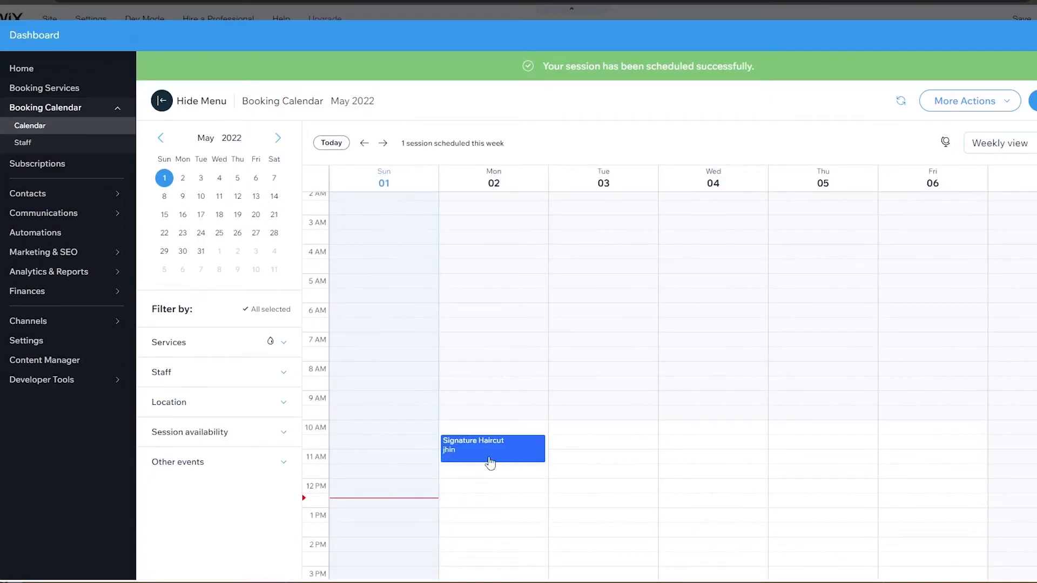
{"action": "scroll", "coordinate": [492, 463], "scroll_direction": "down", "scroll_amount": 3}
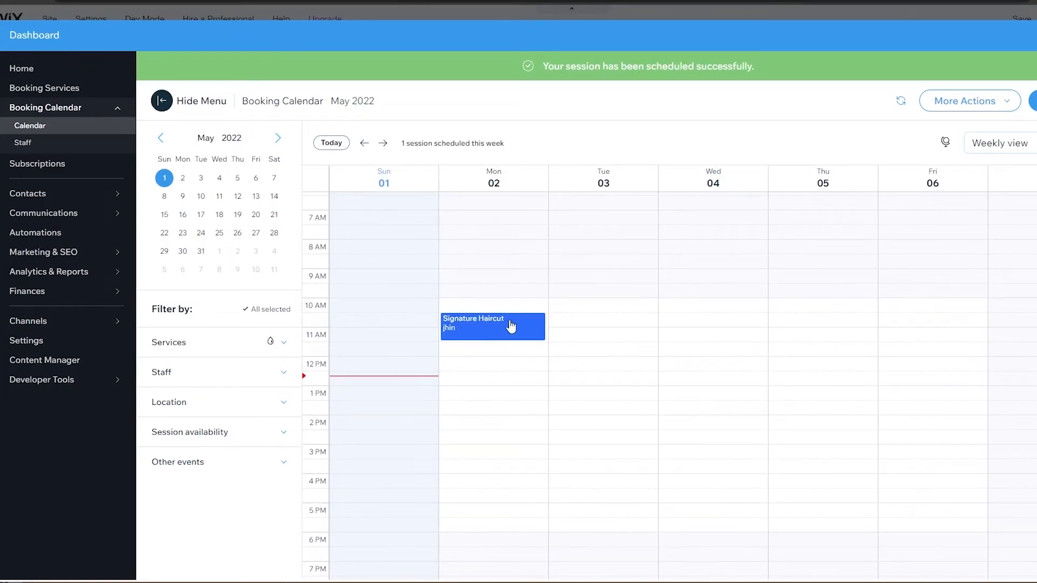